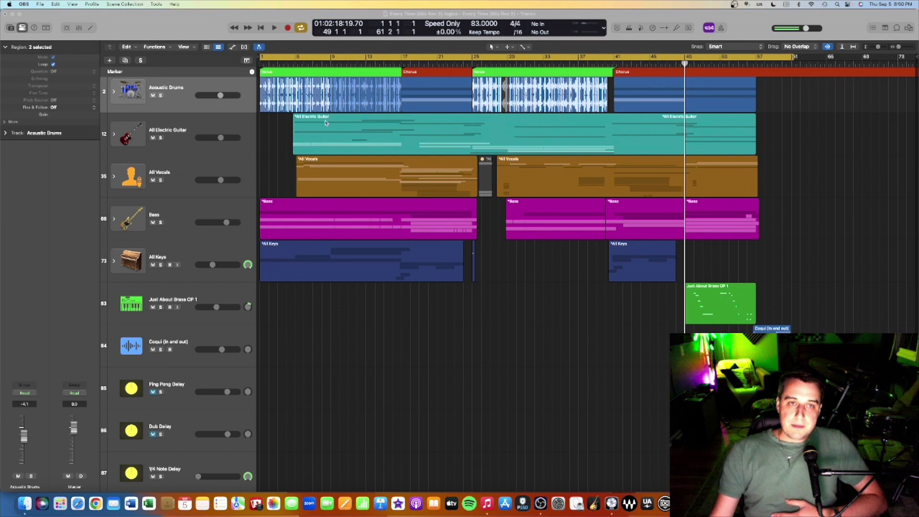
Step: Expand the Acoustic Drums stack to show its drum sub-tracks, clap layers and compression buses
{"action": "scroll", "coordinate": [333, 172], "scroll_direction": "up", "scroll_amount": 3}
{"action": "scroll", "coordinate": [333, 171], "scroll_direction": "down", "scroll_amount": 6}
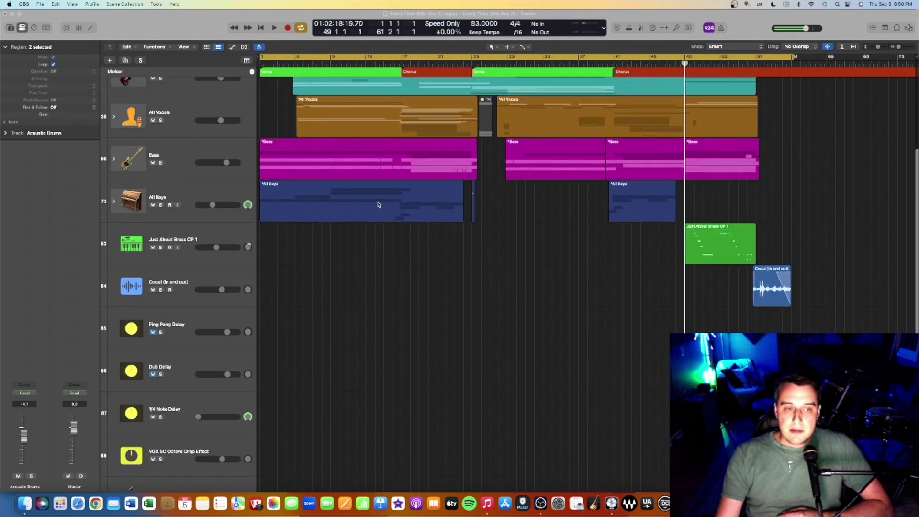
{"action": "scroll", "coordinate": [330, 144], "scroll_direction": "up", "scroll_amount": 6}
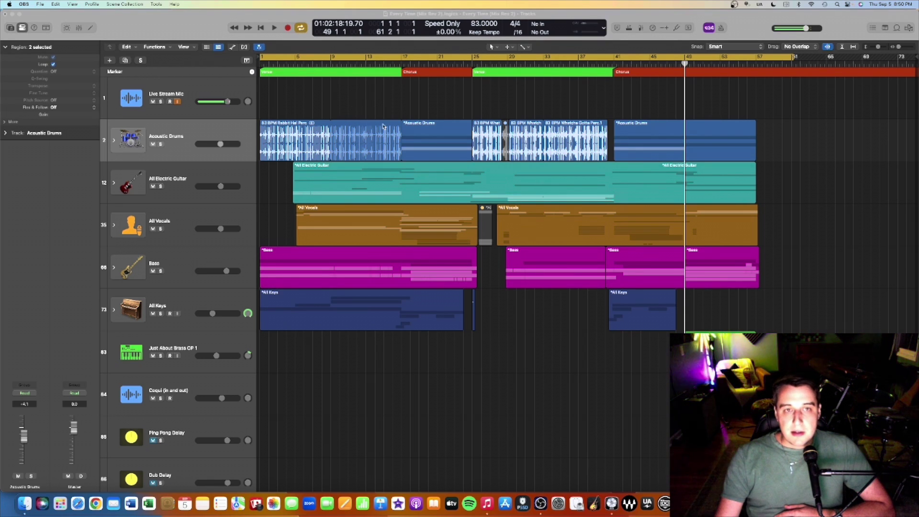
{"action": "left_click", "coordinate": [113, 140]}
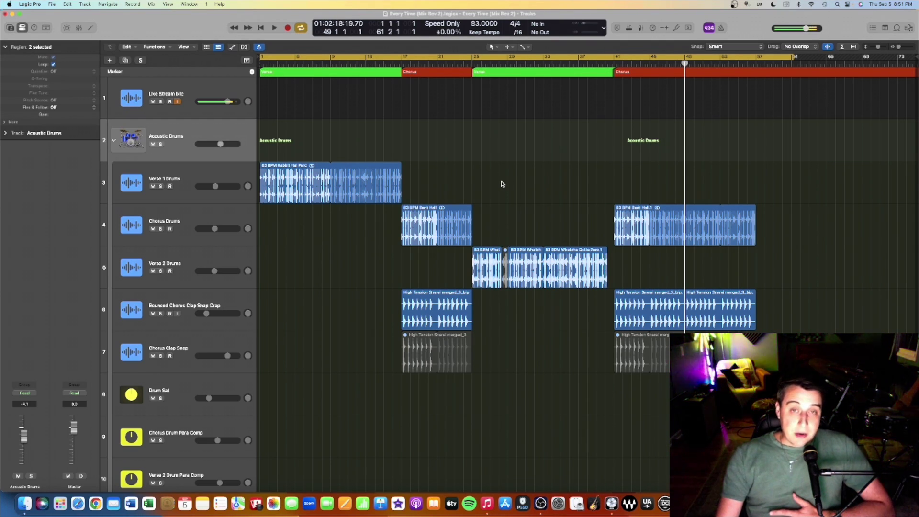
Step: Move the playhead to bar 17 and open the Crystallizer effect on Chorus Clap Snap
{"action": "left_click", "coordinate": [206, 168]}
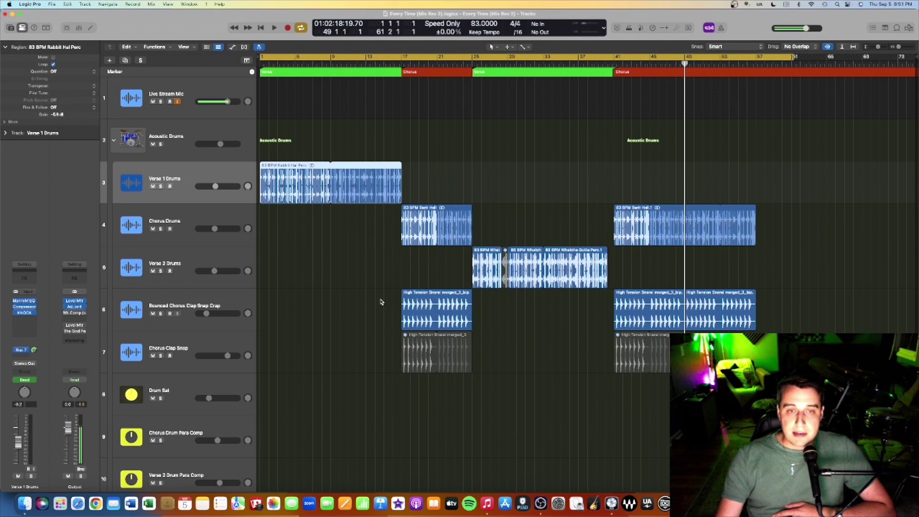
{"action": "left_click", "coordinate": [401, 61]}
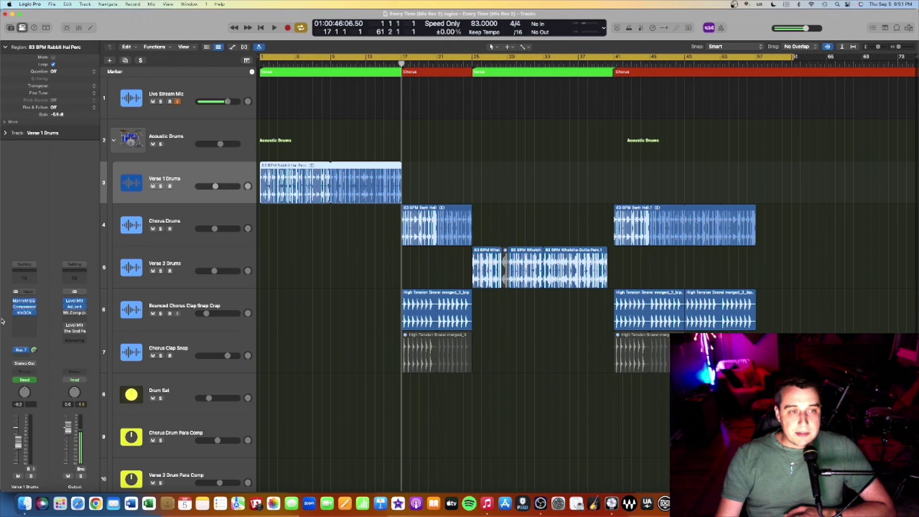
{"action": "left_click", "coordinate": [184, 341]}
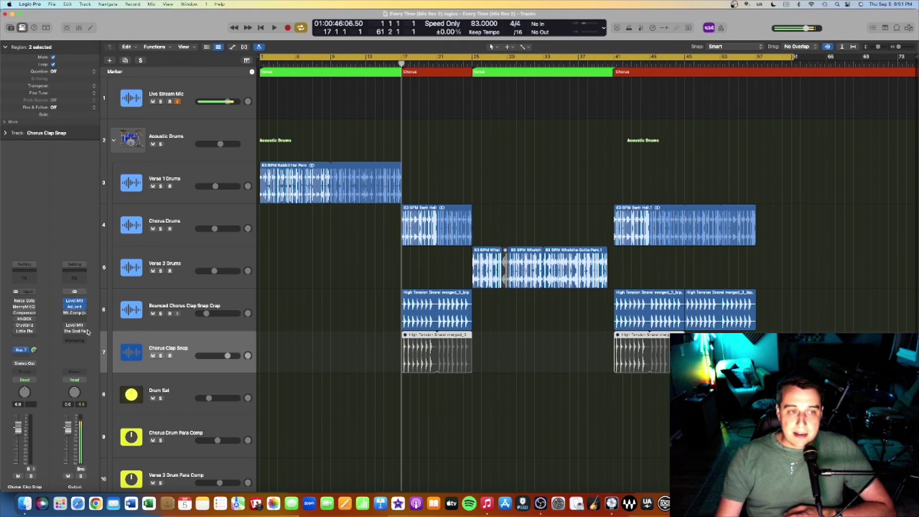
{"action": "left_click", "coordinate": [26, 328]}
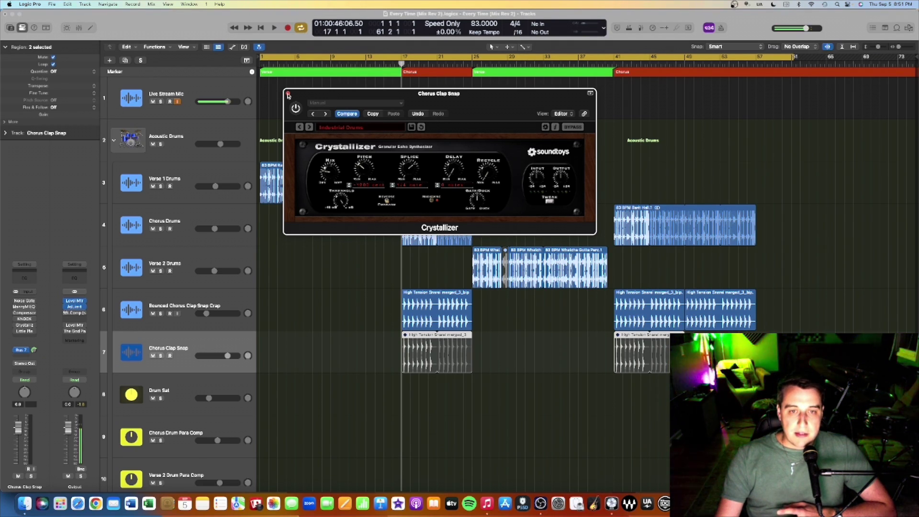
Step: Close the Crystallizer, then open and close the Little Plate reverb on Chorus Clap Snap
{"action": "left_click", "coordinate": [287, 94]}
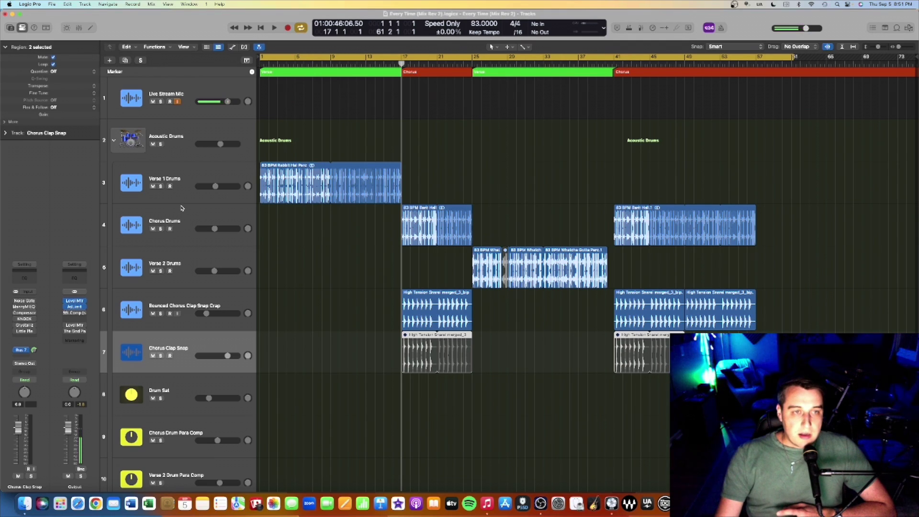
{"action": "mouse_move", "coordinate": [28, 333]}
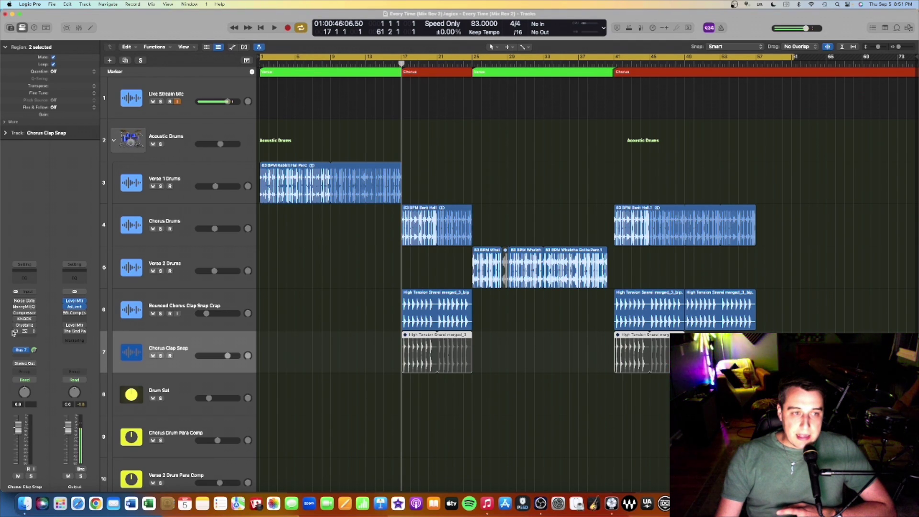
{"action": "left_click", "coordinate": [27, 332]}
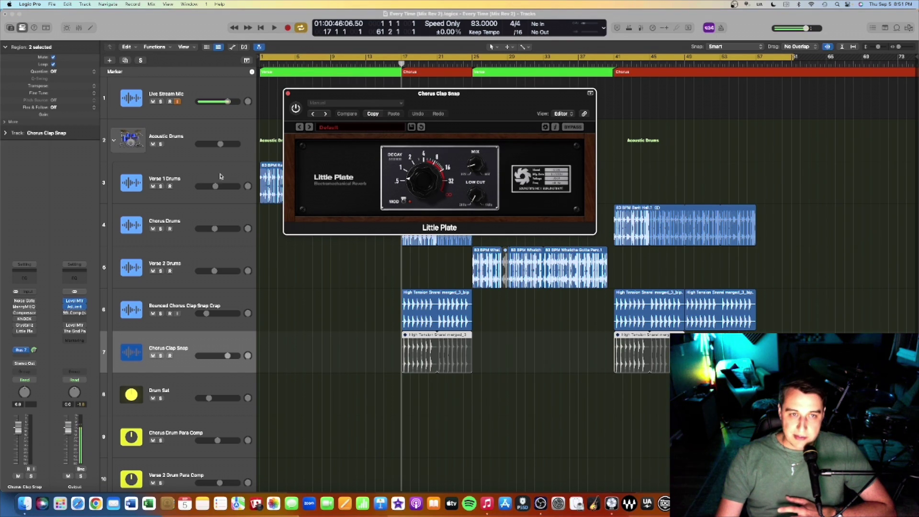
{"action": "left_click", "coordinate": [289, 95]}
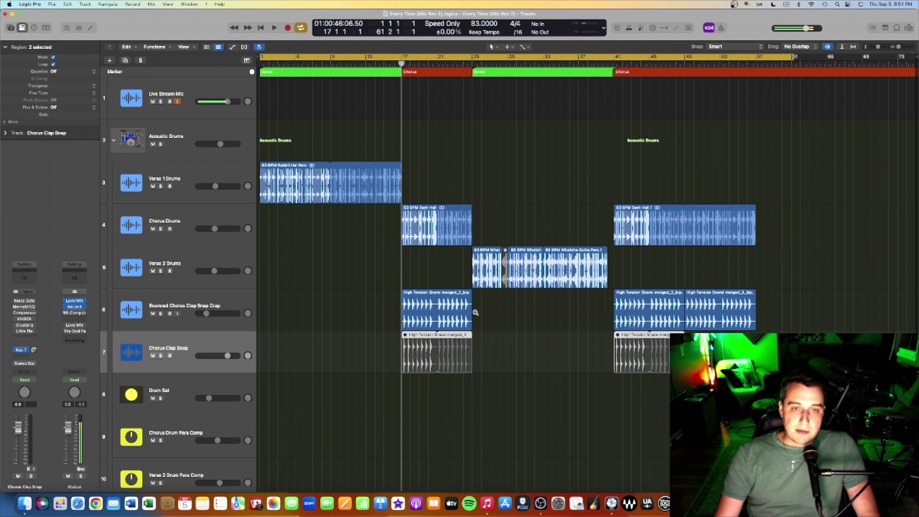
{"action": "scroll", "coordinate": [475, 312], "scroll_direction": "up", "scroll_amount": 10}
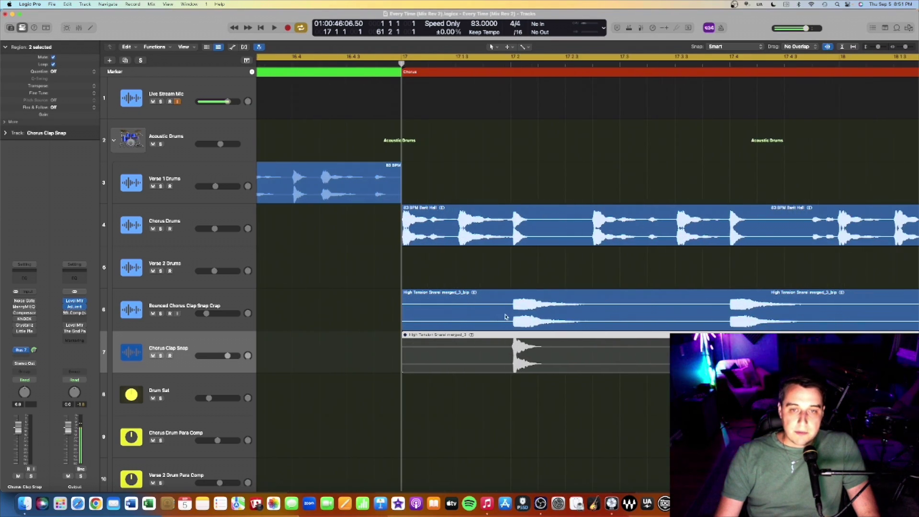
Step: Scroll through the drum waveforms around bar 17, then collapse the Acoustic Drums stack
{"action": "scroll", "coordinate": [558, 323], "scroll_direction": "right", "scroll_amount": 3}
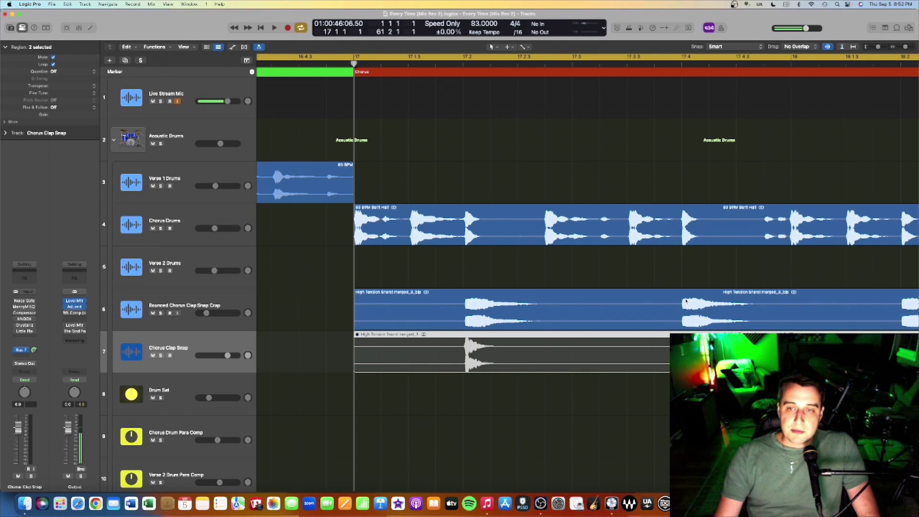
{"action": "scroll", "coordinate": [795, 282], "scroll_direction": "right", "scroll_amount": 10}
{"action": "scroll", "coordinate": [786, 281], "scroll_direction": "down", "scroll_amount": 8}
{"action": "scroll", "coordinate": [786, 282], "scroll_direction": "down", "scroll_amount": 4}
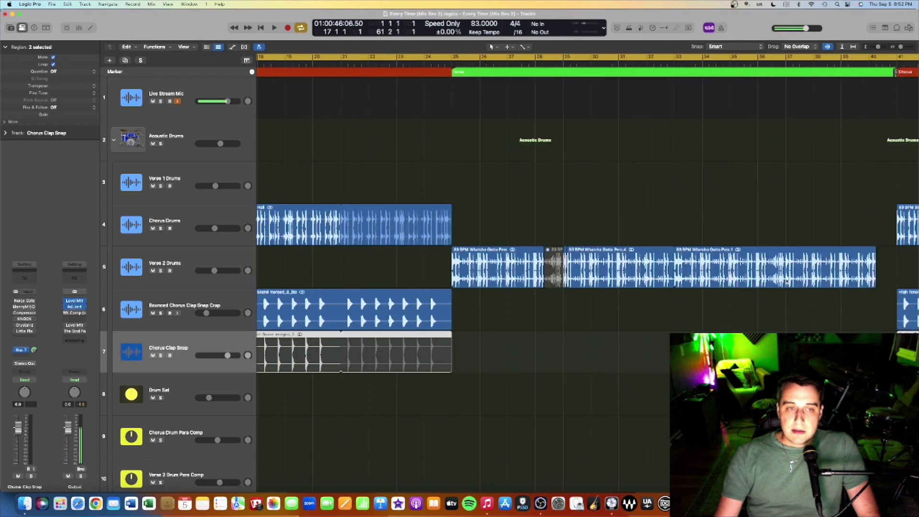
{"action": "scroll", "coordinate": [786, 281], "scroll_direction": "down", "scroll_amount": 3}
{"action": "scroll", "coordinate": [783, 280], "scroll_direction": "down", "scroll_amount": 5}
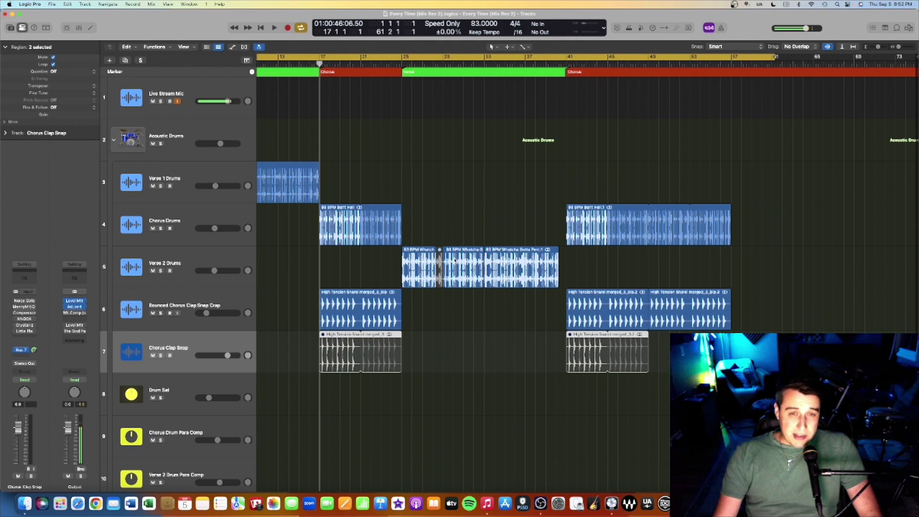
{"action": "scroll", "coordinate": [495, 242], "scroll_direction": "left", "scroll_amount": 5}
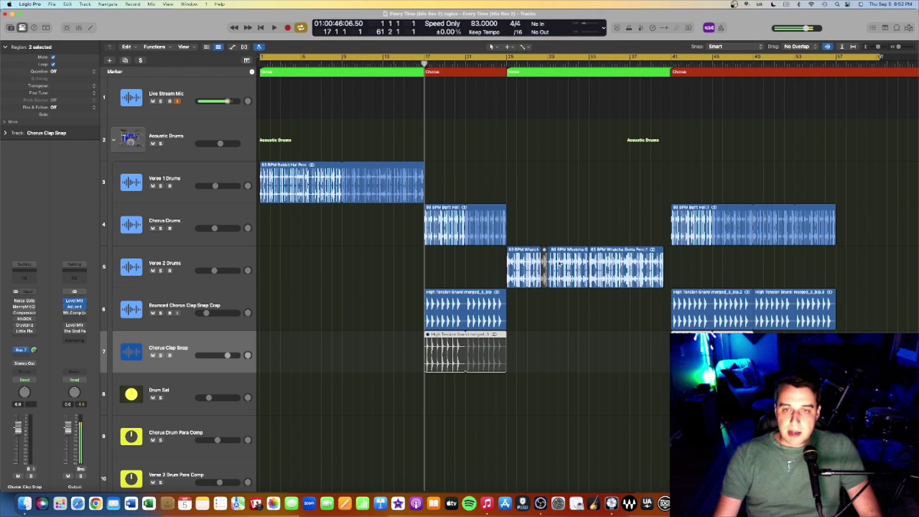
{"action": "left_click", "coordinate": [114, 139]}
Step: Expand All Electric Guitar, browse its guitar sub-tracks, and solo the Live Stream Mic track
{"action": "left_click", "coordinate": [114, 182]}
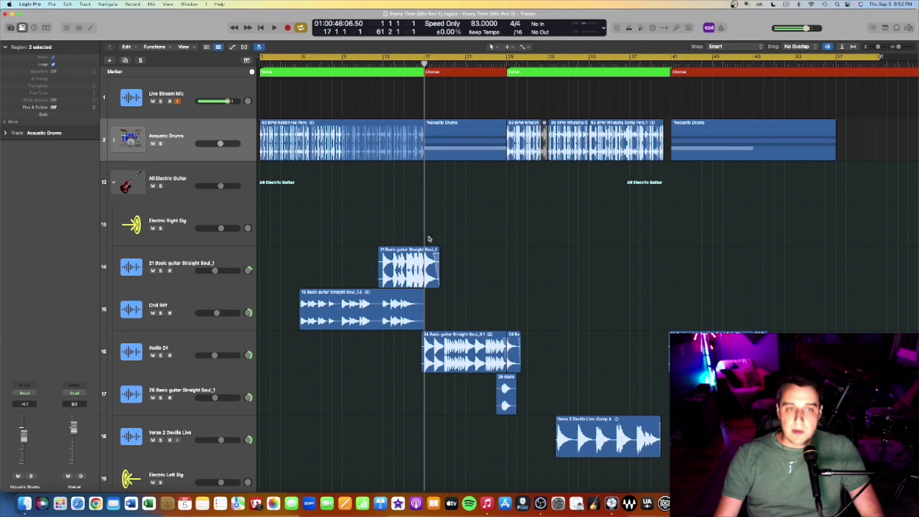
{"action": "scroll", "coordinate": [428, 246], "scroll_direction": "down", "scroll_amount": 3}
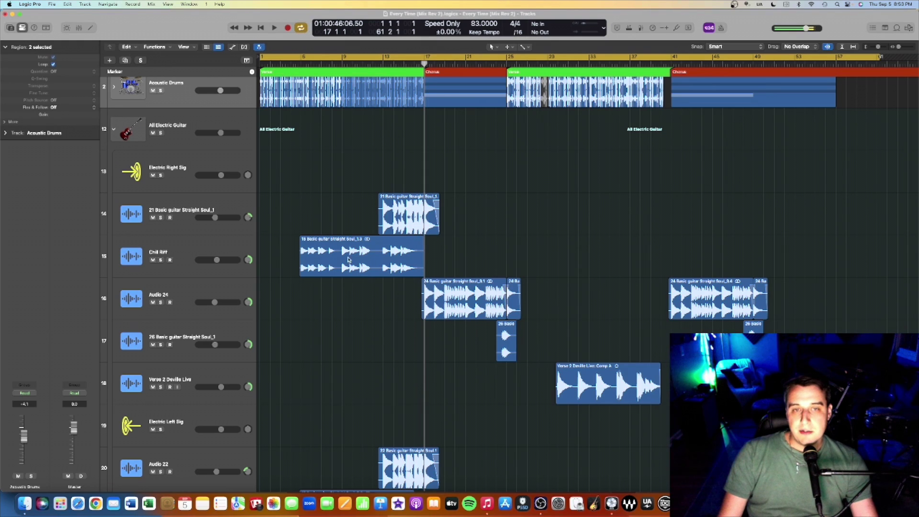
{"action": "scroll", "coordinate": [304, 299], "scroll_direction": "down", "scroll_amount": 5}
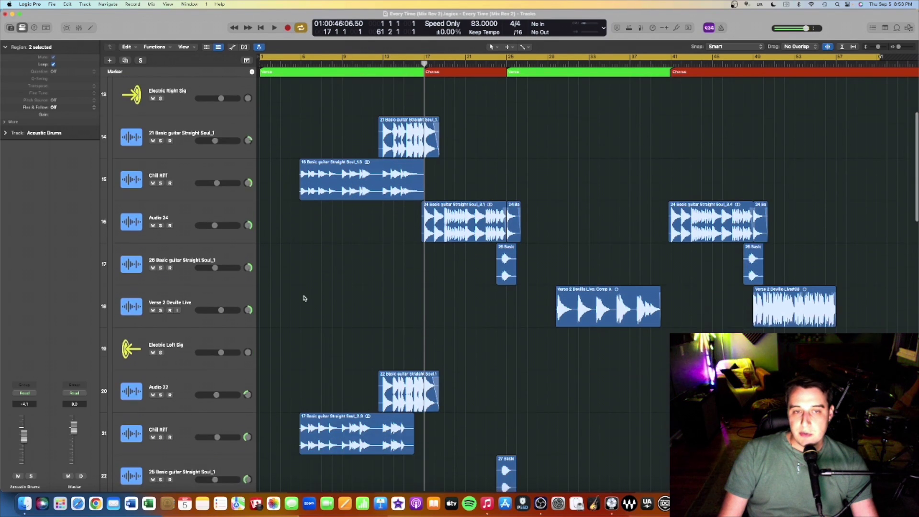
{"action": "scroll", "coordinate": [382, 354], "scroll_direction": "down", "scroll_amount": 7}
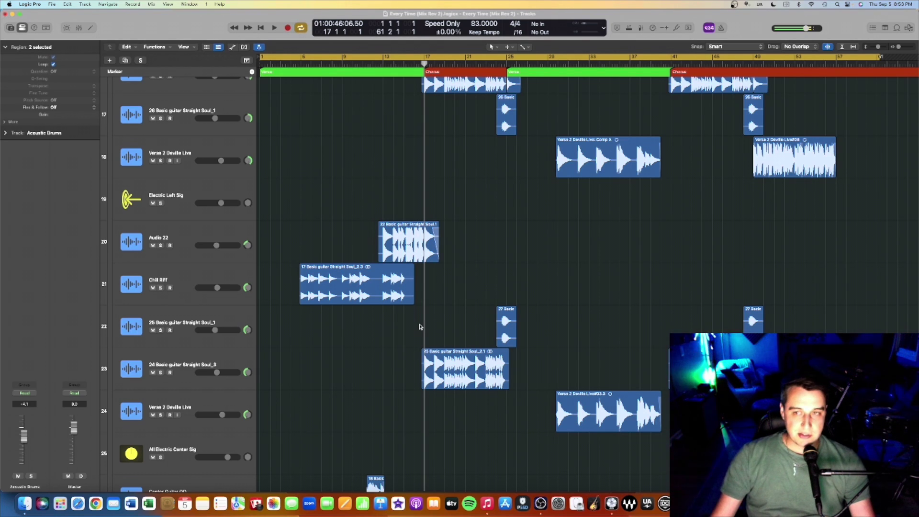
{"action": "scroll", "coordinate": [342, 269], "scroll_direction": "up", "scroll_amount": 10}
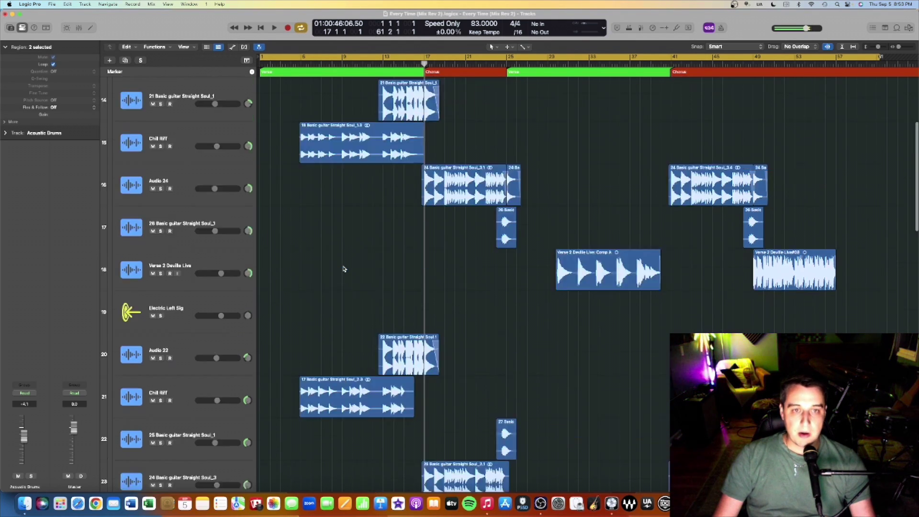
{"action": "scroll", "coordinate": [343, 268], "scroll_direction": "down", "scroll_amount": 5}
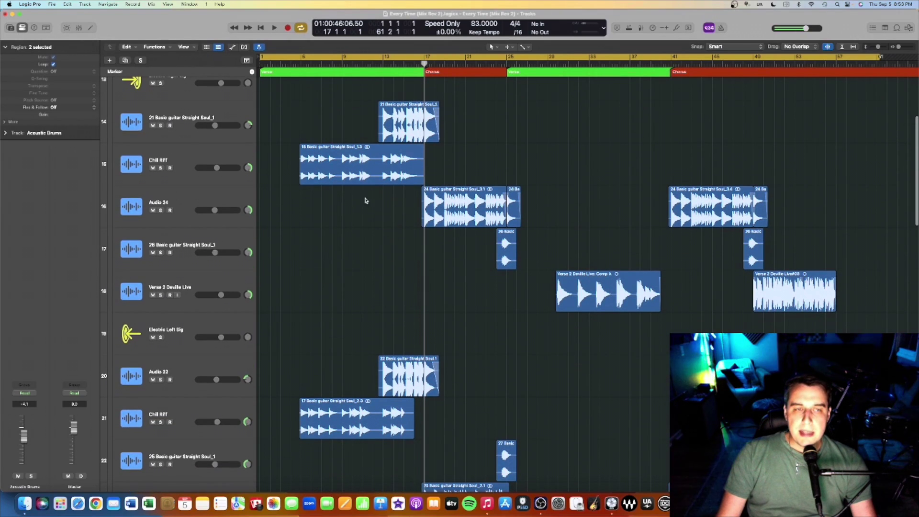
{"action": "scroll", "coordinate": [412, 171], "scroll_direction": "up", "scroll_amount": 3}
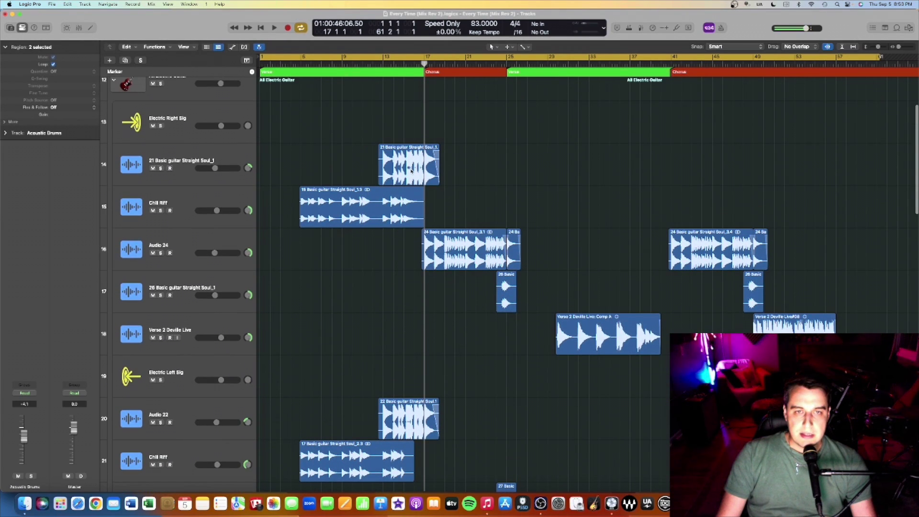
{"action": "scroll", "coordinate": [410, 171], "scroll_direction": "up", "scroll_amount": 1}
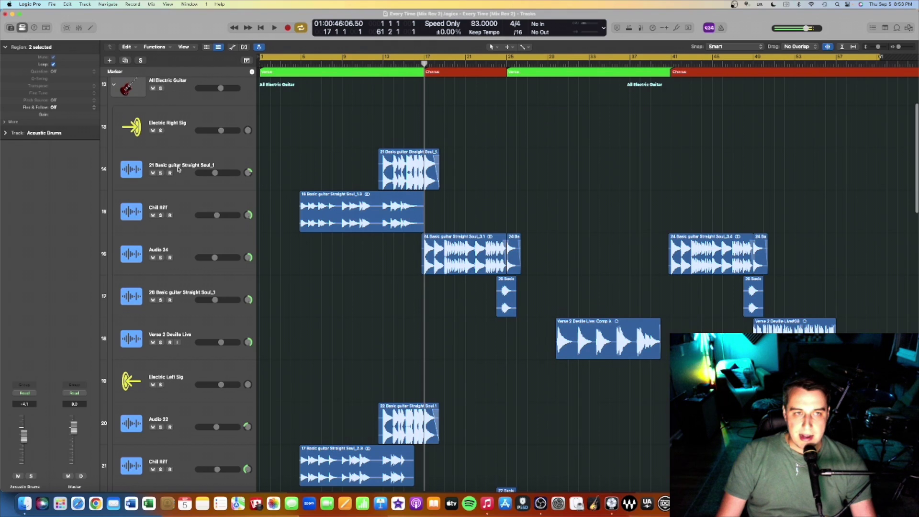
{"action": "scroll", "coordinate": [167, 139], "scroll_direction": "up", "scroll_amount": 5}
{"action": "left_click", "coordinate": [160, 101]}
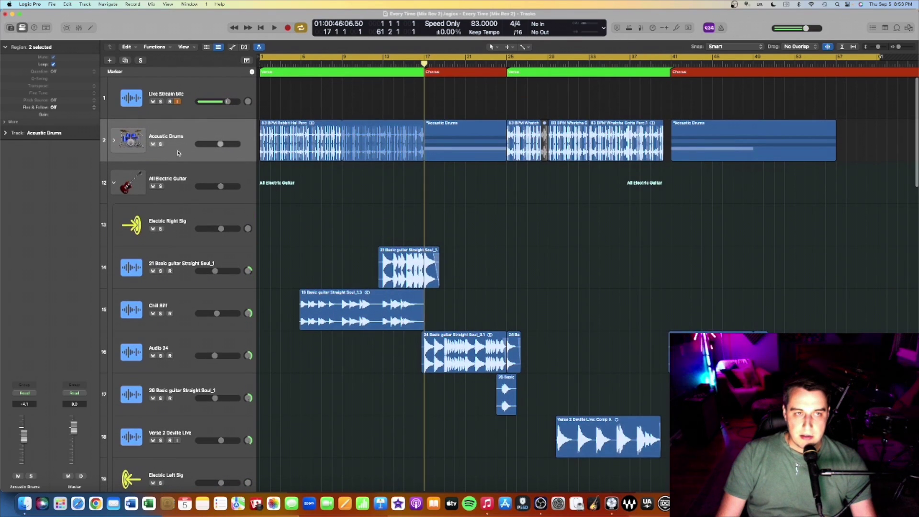
Step: Solo the All Electric Guitar stack and play it from bar 5
{"action": "left_click", "coordinate": [161, 187]}
{"action": "left_click", "coordinate": [305, 62]}
{"action": "key", "text": "space"}
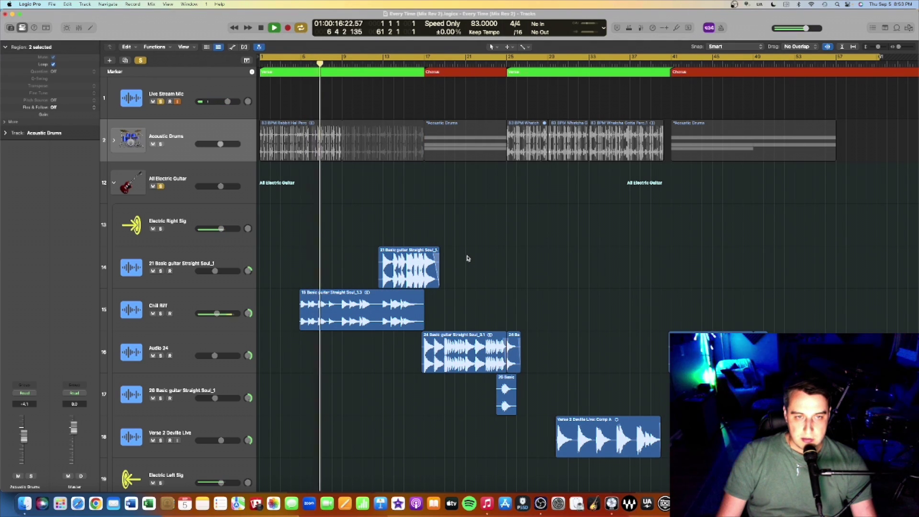
{"action": "scroll", "coordinate": [467, 259], "scroll_direction": "down", "scroll_amount": 2}
{"action": "scroll", "coordinate": [459, 259], "scroll_direction": "down", "scroll_amount": 10}
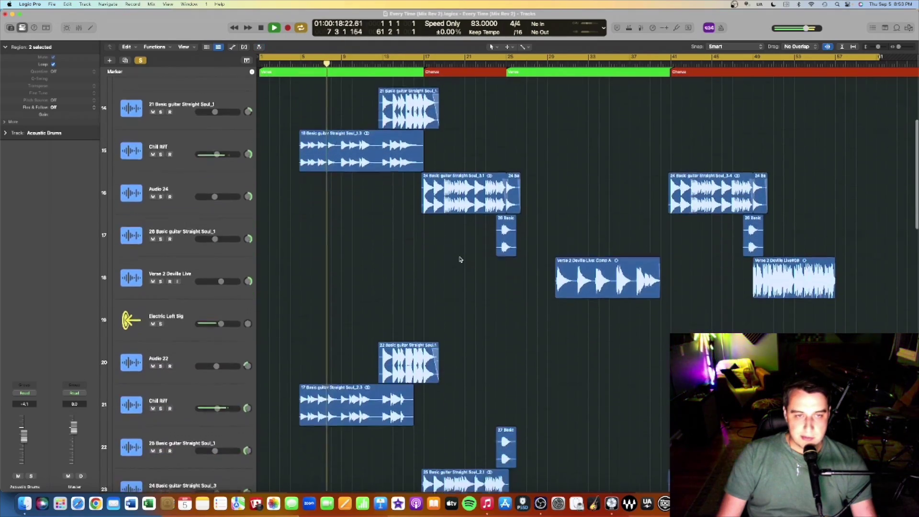
{"action": "scroll", "coordinate": [460, 258], "scroll_direction": "down", "scroll_amount": 3}
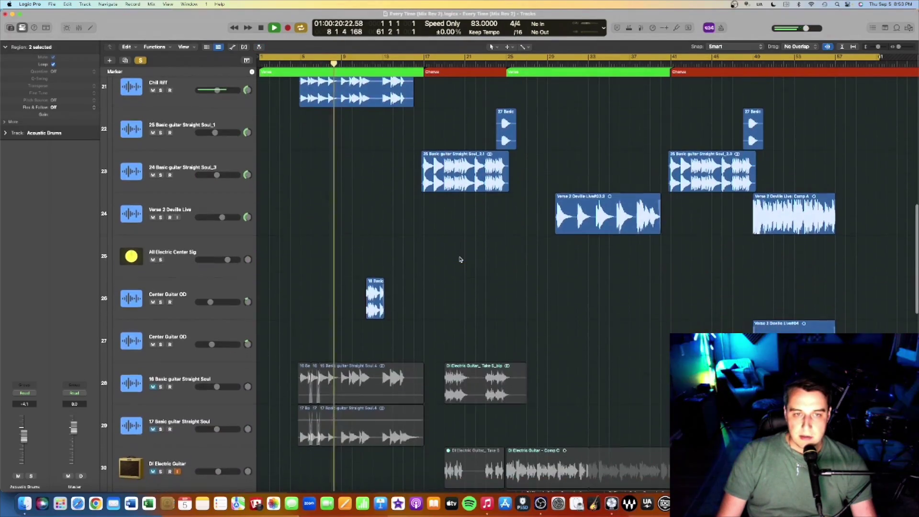
Step: Jump playback later in the song, stop near bar 14, and scroll to the track list's bottom
{"action": "left_click", "coordinate": [365, 64]}
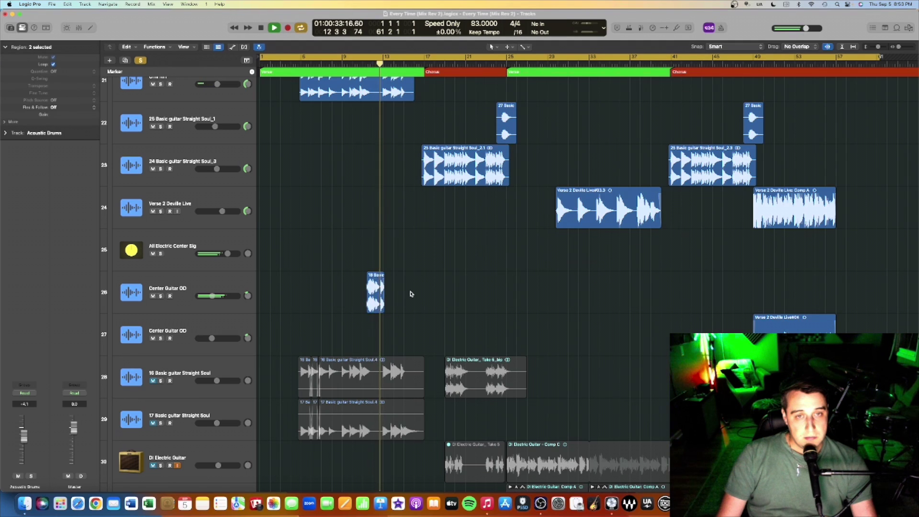
{"action": "scroll", "coordinate": [411, 283], "scroll_direction": "up", "scroll_amount": 10}
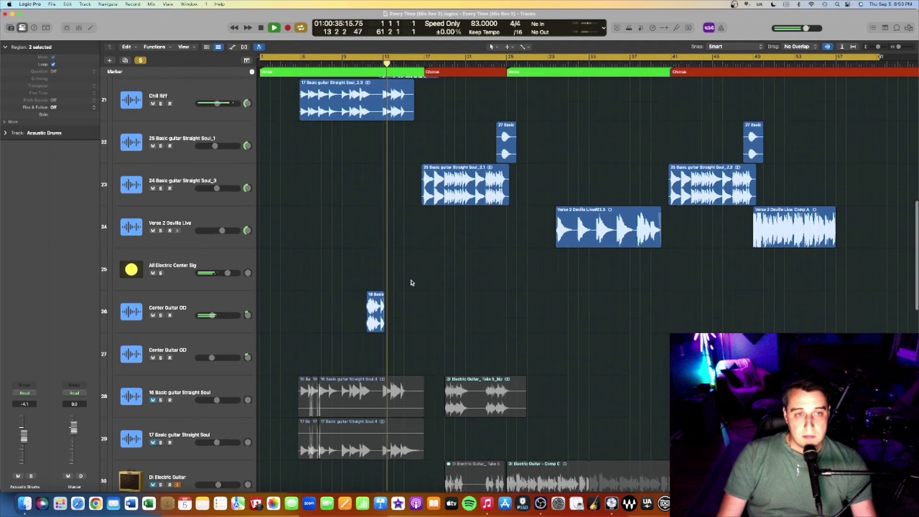
{"action": "scroll", "coordinate": [354, 200], "scroll_direction": "up", "scroll_amount": 1}
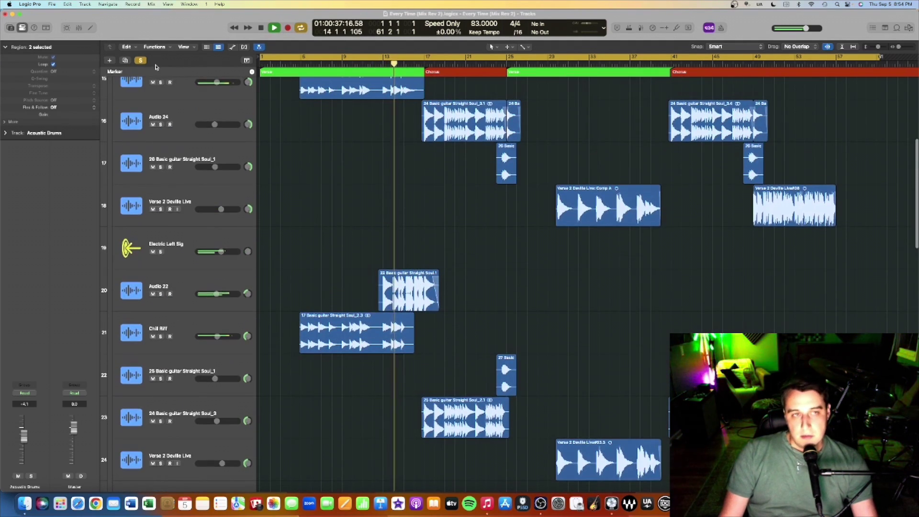
{"action": "key", "text": "space"}
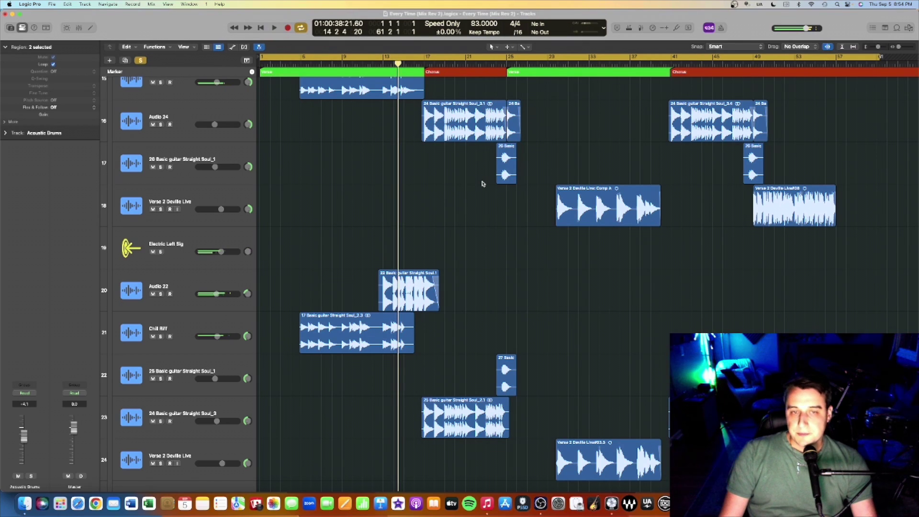
{"action": "scroll", "coordinate": [482, 183], "scroll_direction": "up", "scroll_amount": 3}
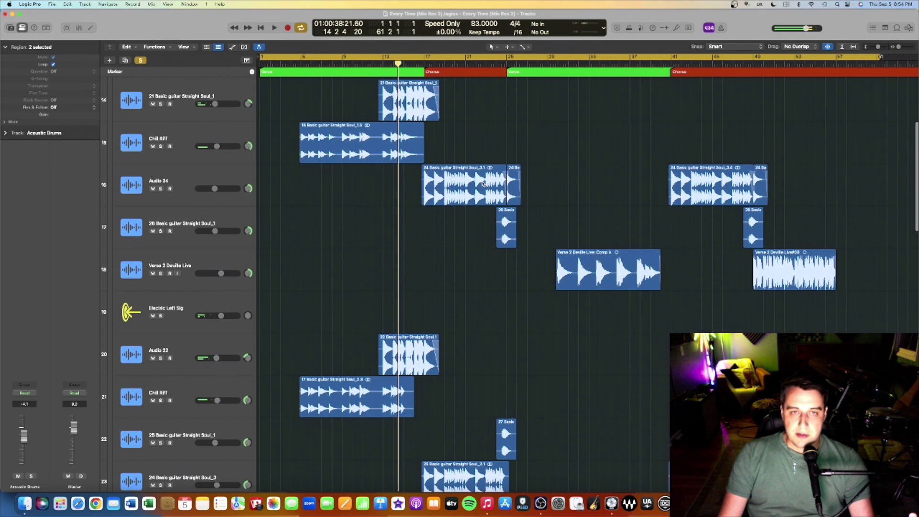
{"action": "scroll", "coordinate": [364, 237], "scroll_direction": "down", "scroll_amount": 20}
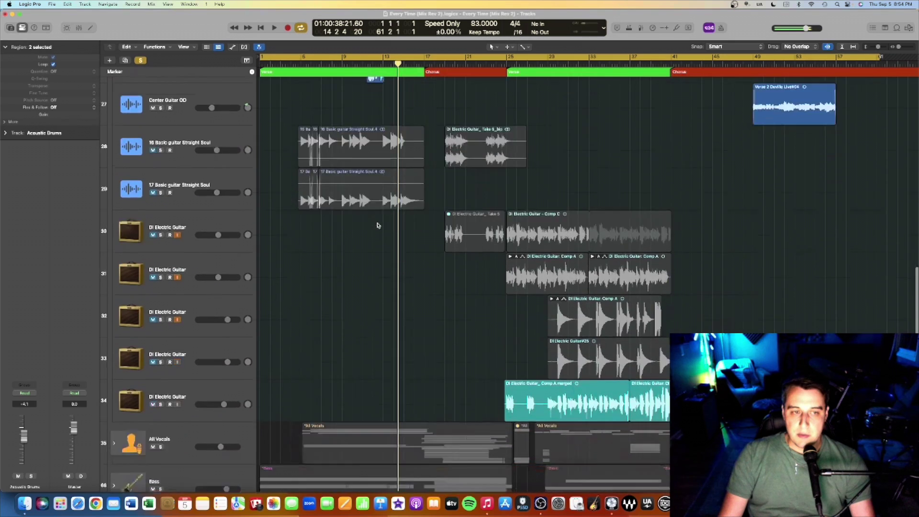
{"action": "scroll", "coordinate": [165, 144], "scroll_direction": "up", "scroll_amount": 1}
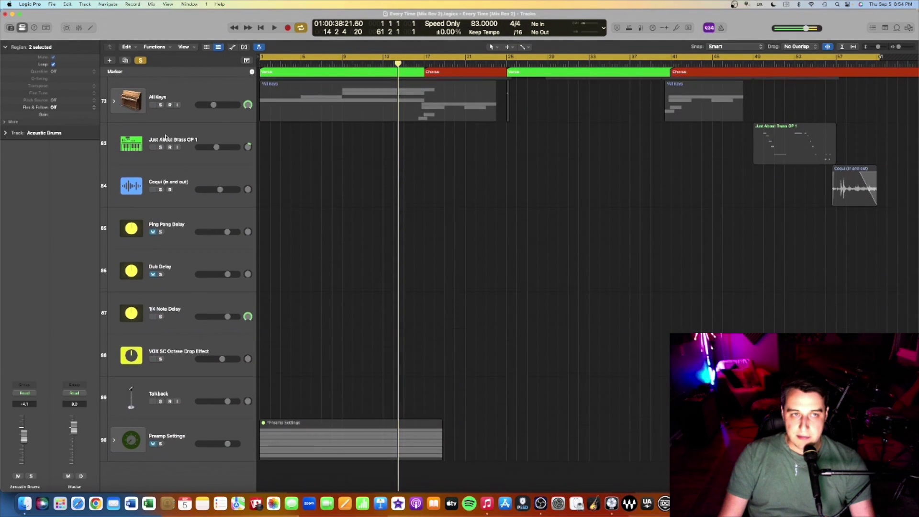
Step: Solo All Keys with the guitars and play briefly from an earlier point
{"action": "left_click", "coordinate": [161, 110]}
{"action": "left_click", "coordinate": [363, 62]}
{"action": "key", "text": "space"}
{"action": "scroll", "coordinate": [420, 168], "scroll_direction": "up", "scroll_amount": 5}
{"action": "scroll", "coordinate": [420, 168], "scroll_direction": "up", "scroll_amount": 2}
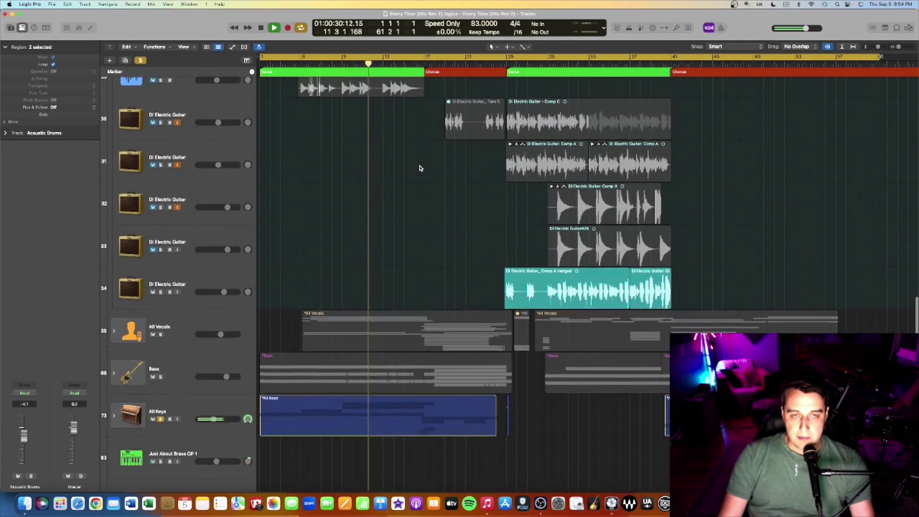
{"action": "scroll", "coordinate": [420, 167], "scroll_direction": "up", "scroll_amount": 6}
{"action": "scroll", "coordinate": [420, 168], "scroll_direction": "up", "scroll_amount": 10}
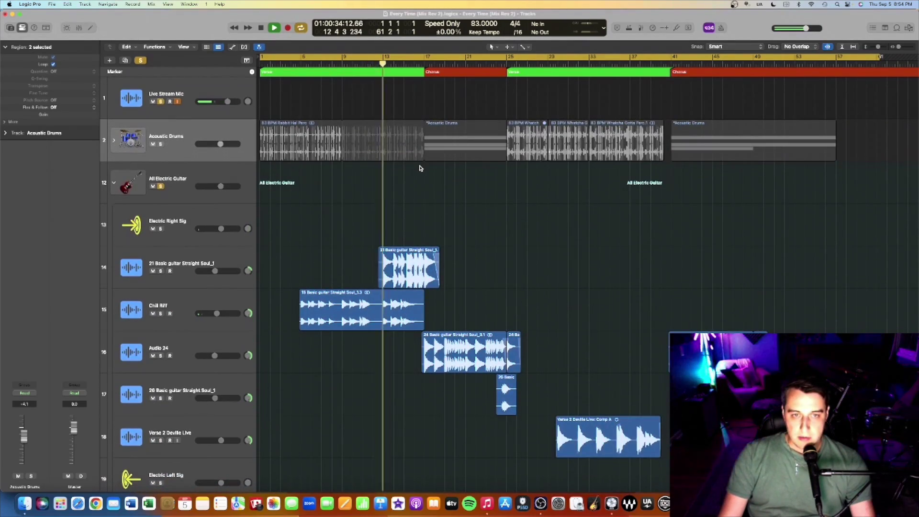
{"action": "scroll", "coordinate": [420, 168], "scroll_direction": "down", "scroll_amount": 3}
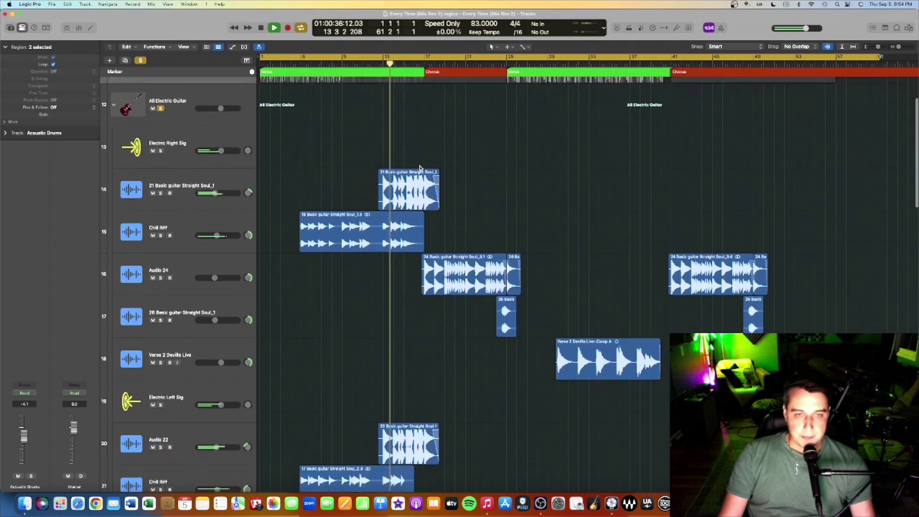
{"action": "key", "text": "space"}
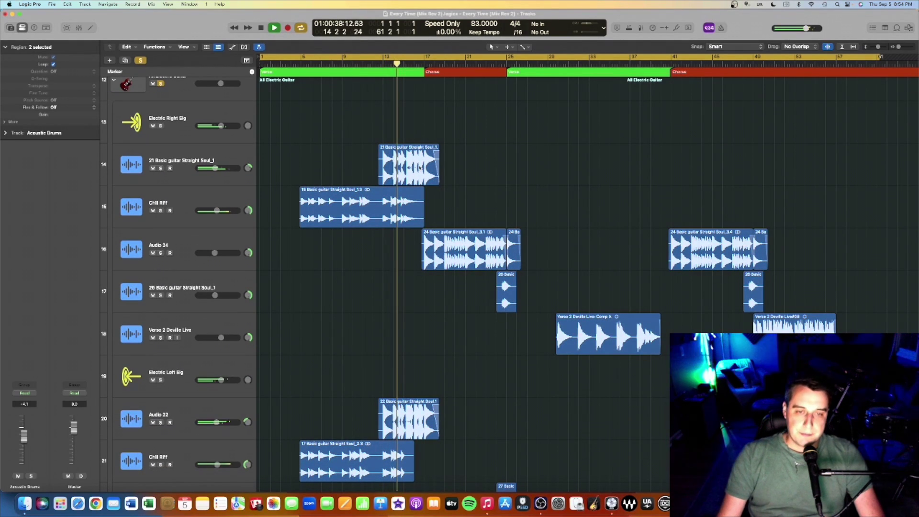
Step: Play the soloed tracks from bar 18 and stop near bar 22
{"action": "scroll", "coordinate": [419, 192], "scroll_direction": "down", "scroll_amount": 5}
{"action": "scroll", "coordinate": [418, 211], "scroll_direction": "down", "scroll_amount": 5}
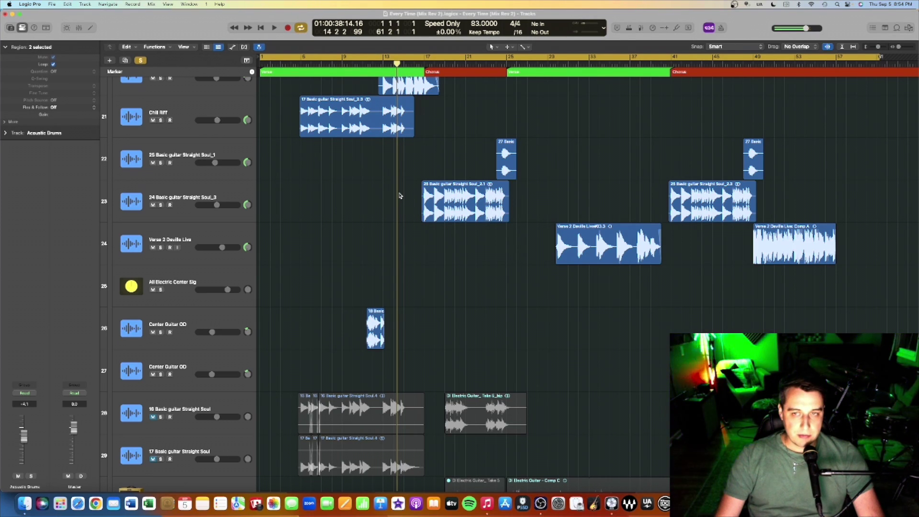
{"action": "scroll", "coordinate": [399, 196], "scroll_direction": "down", "scroll_amount": 1}
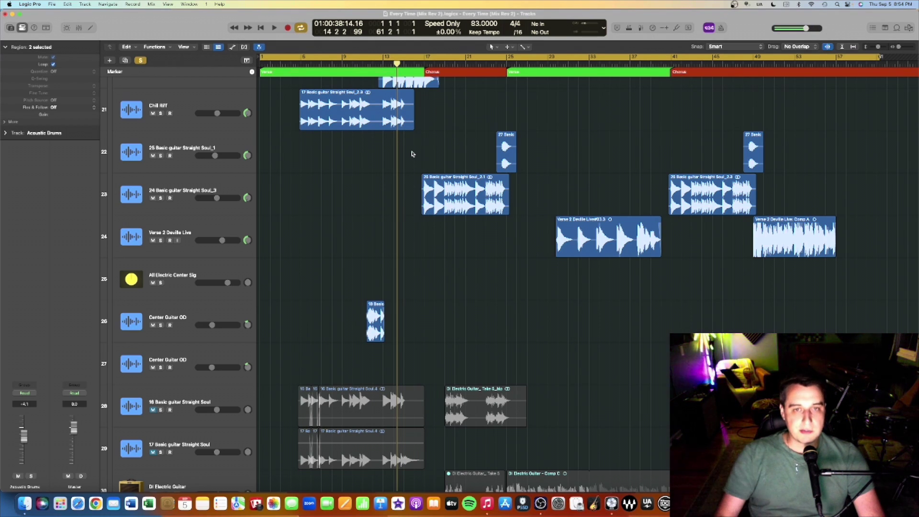
{"action": "scroll", "coordinate": [413, 153], "scroll_direction": "up", "scroll_amount": 15}
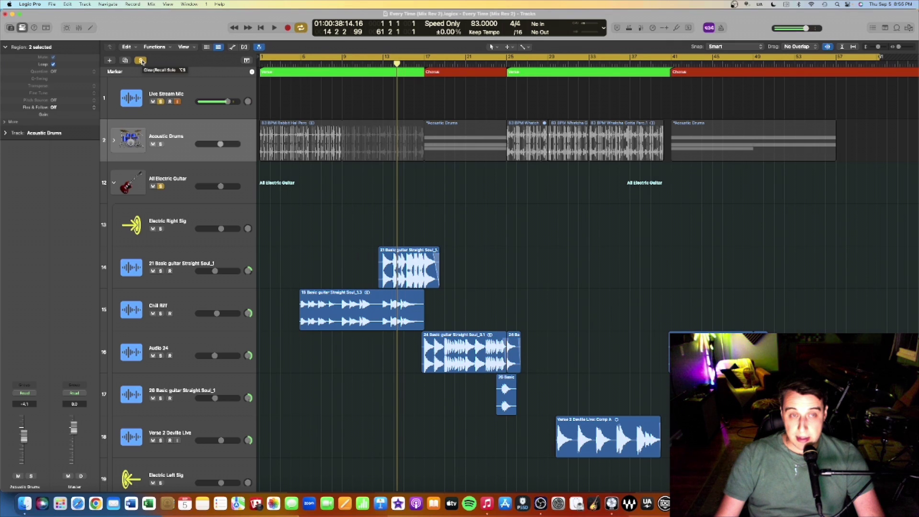
{"action": "scroll", "coordinate": [691, 225], "scroll_direction": "down", "scroll_amount": 5}
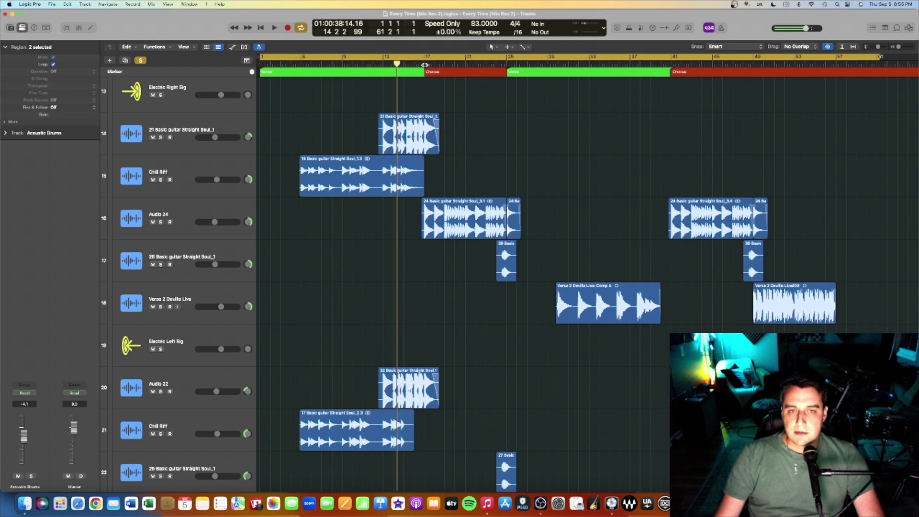
{"action": "left_click", "coordinate": [444, 64]}
{"action": "key", "text": "space"}
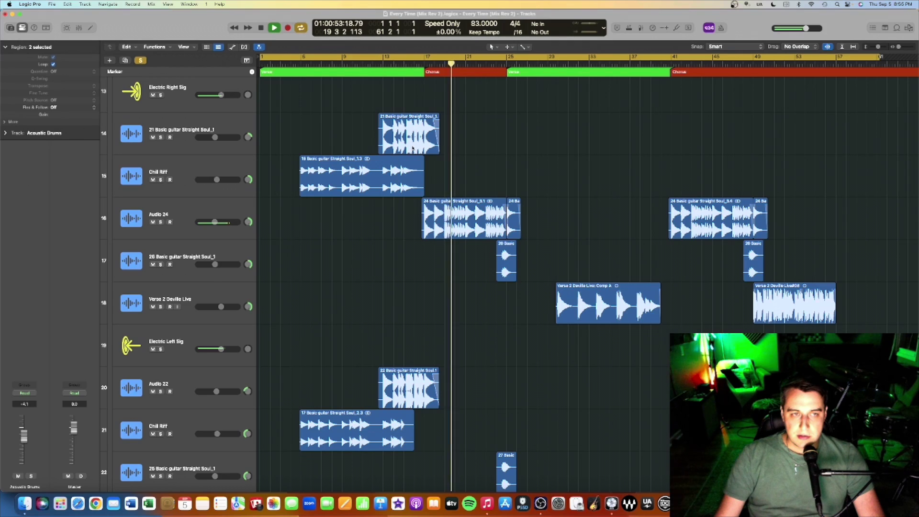
{"action": "scroll", "coordinate": [266, 229], "scroll_direction": "up", "scroll_amount": 5}
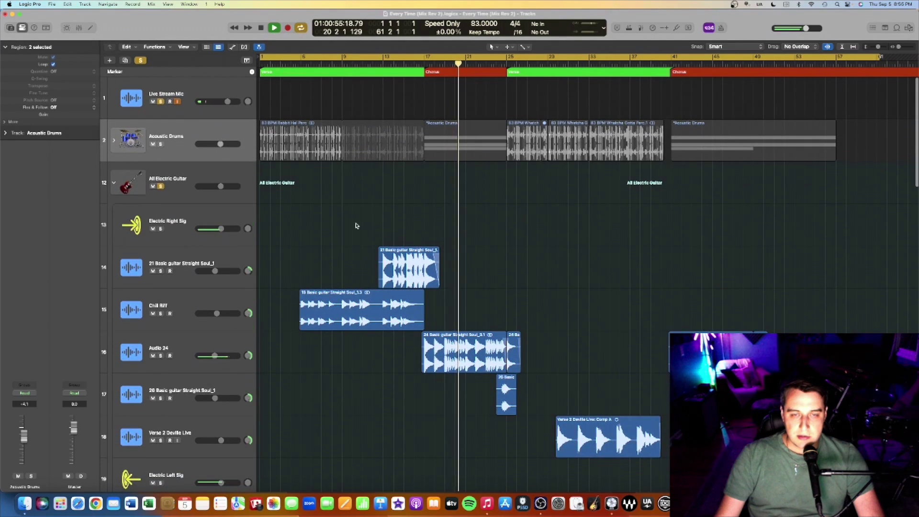
{"action": "scroll", "coordinate": [354, 223], "scroll_direction": "down", "scroll_amount": 5}
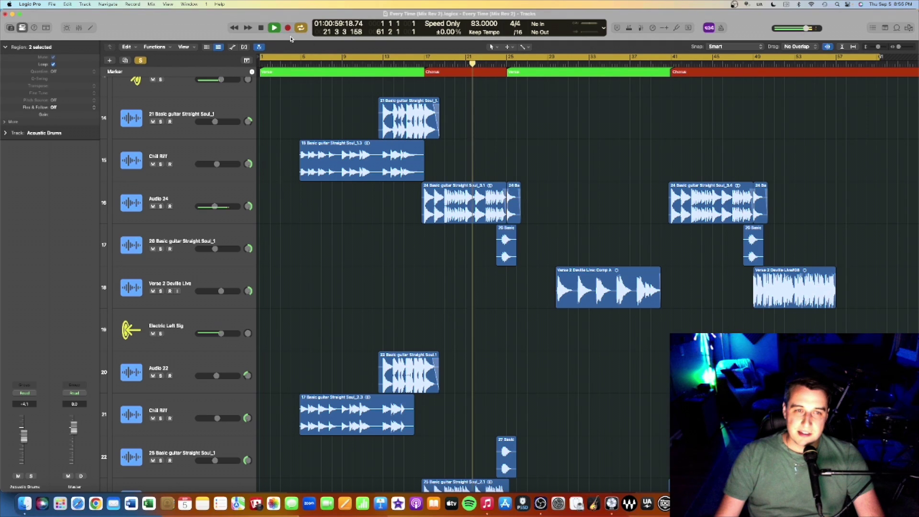
{"action": "left_click", "coordinate": [261, 29]}
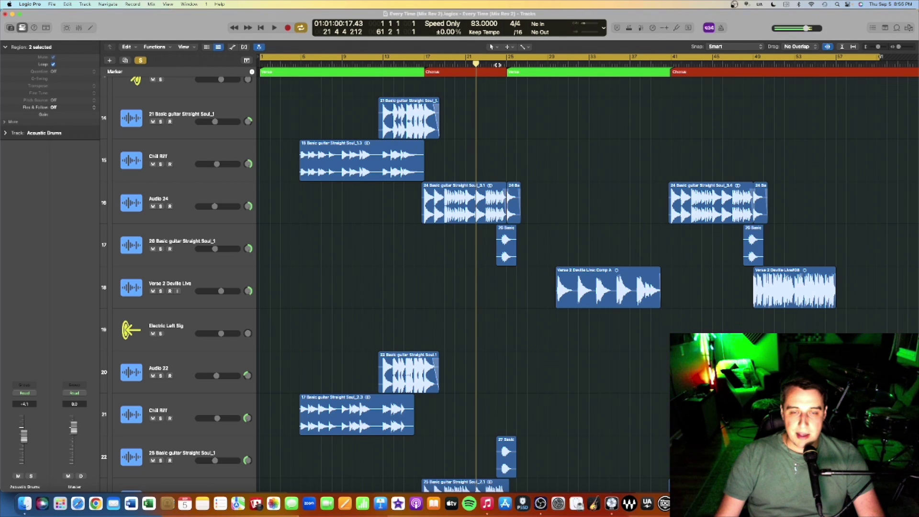
Step: Play from bar 24 and stop just past bar 25
{"action": "double_click", "coordinate": [498, 64]}
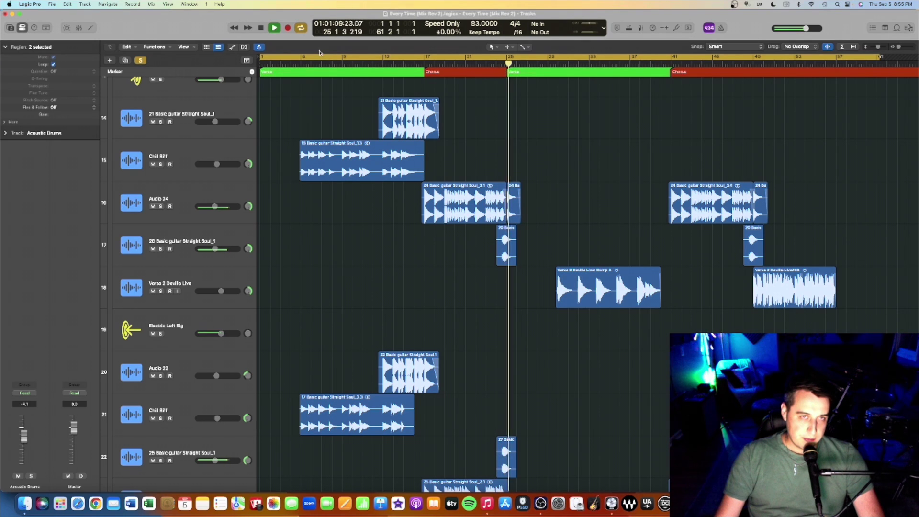
{"action": "left_click", "coordinate": [261, 28]}
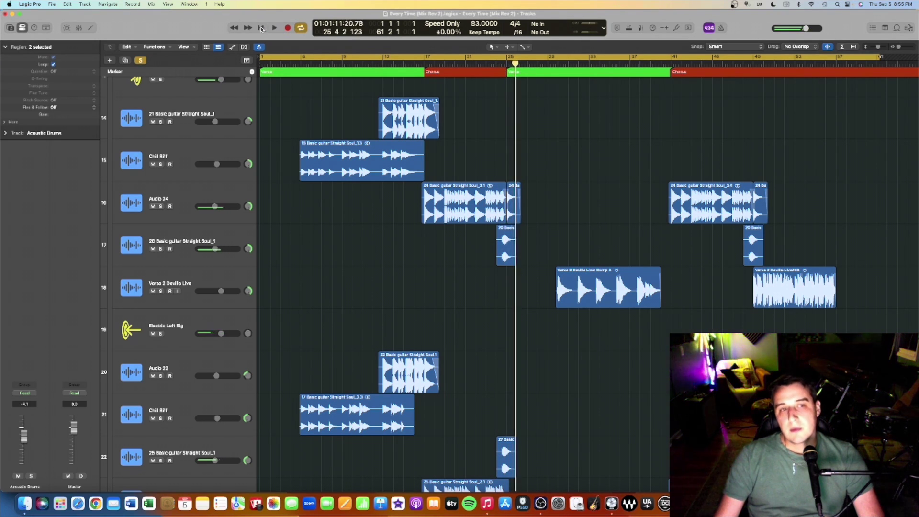
{"action": "scroll", "coordinate": [297, 170], "scroll_direction": "up", "scroll_amount": 3}
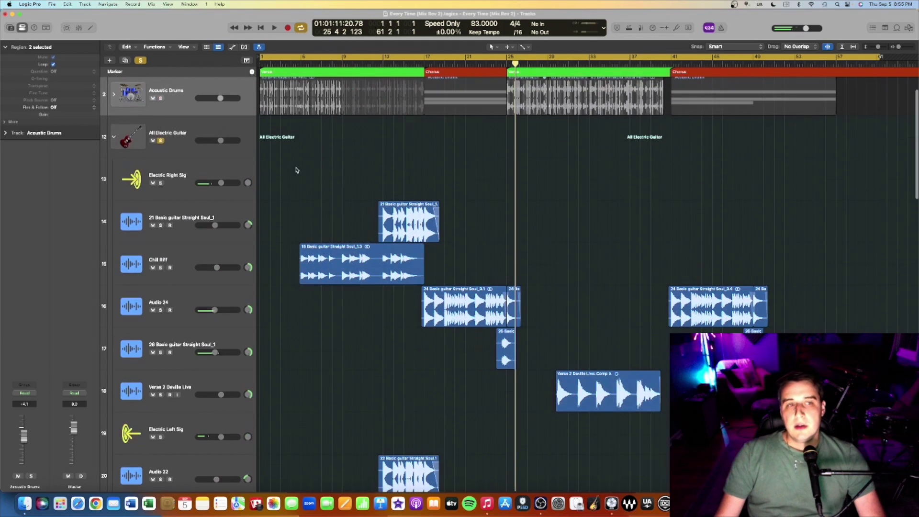
Step: Unsolo All Electric Guitar and clear every remaining solo in the project
{"action": "left_click", "coordinate": [160, 140]}
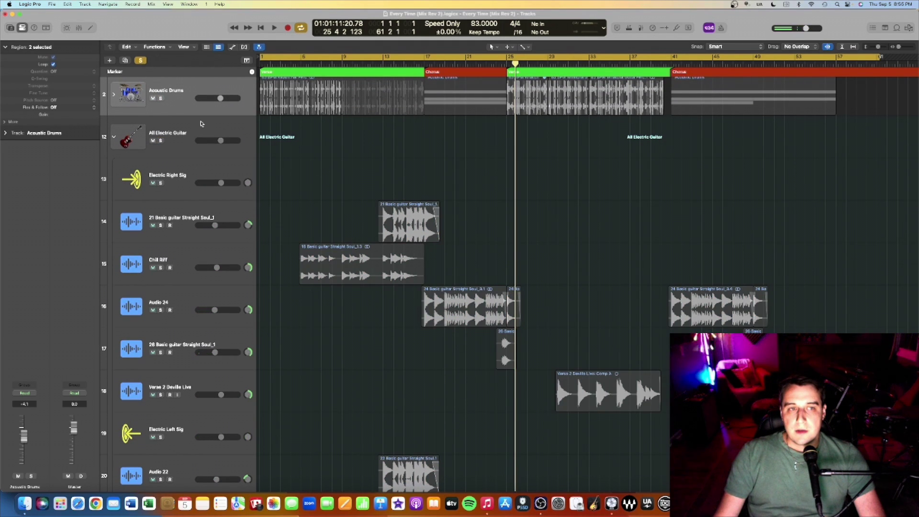
{"action": "scroll", "coordinate": [311, 144], "scroll_direction": "up", "scroll_amount": 1}
{"action": "left_click", "coordinate": [140, 61]}
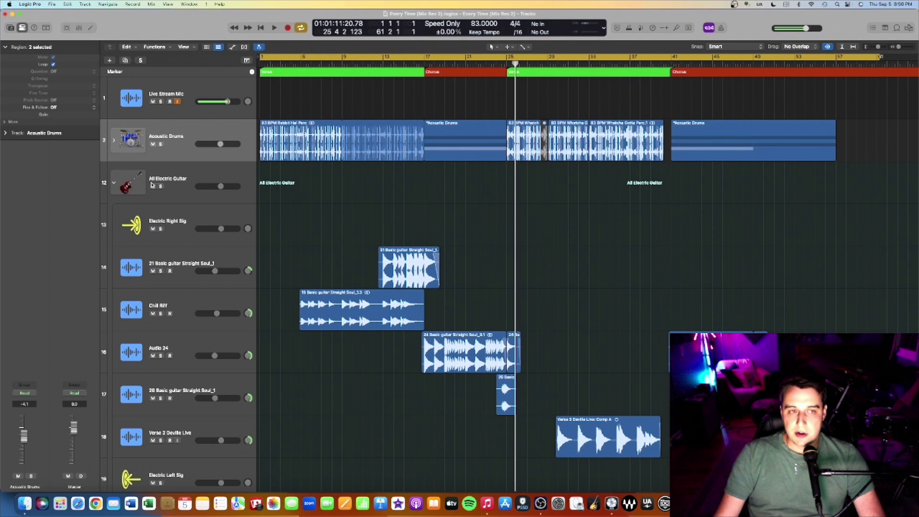
{"action": "scroll", "coordinate": [306, 226], "scroll_direction": "down", "scroll_amount": 5}
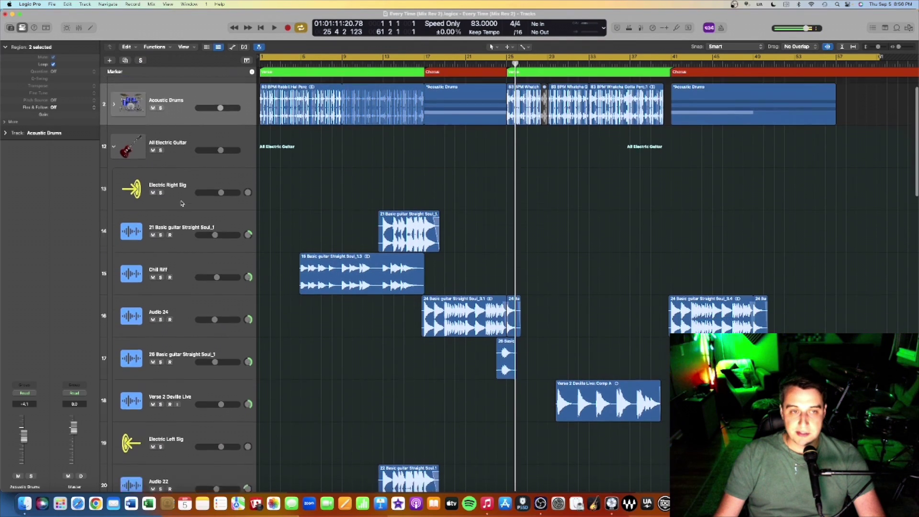
Step: Select Electric Right Sig, show its reverb aux, then collapse the All Electric Guitar folder
{"action": "left_click", "coordinate": [173, 126]}
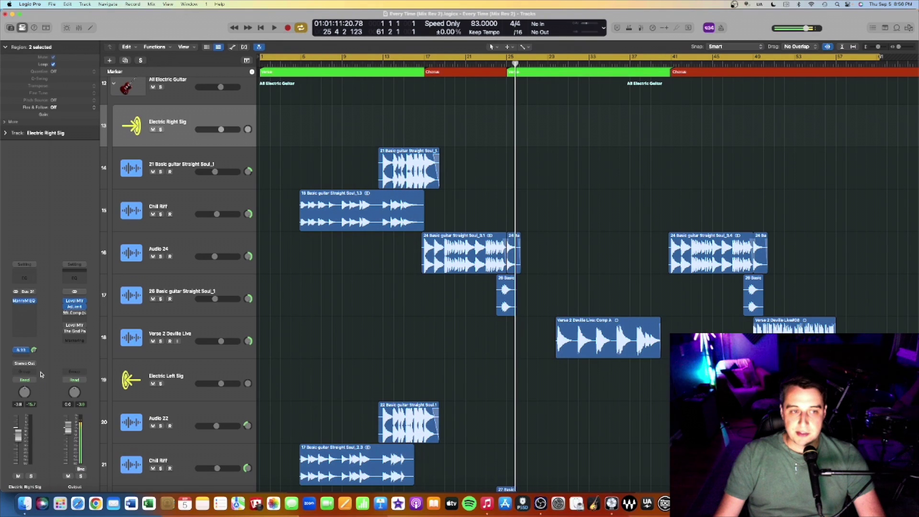
{"action": "left_click", "coordinate": [34, 351], "text": "alt"}
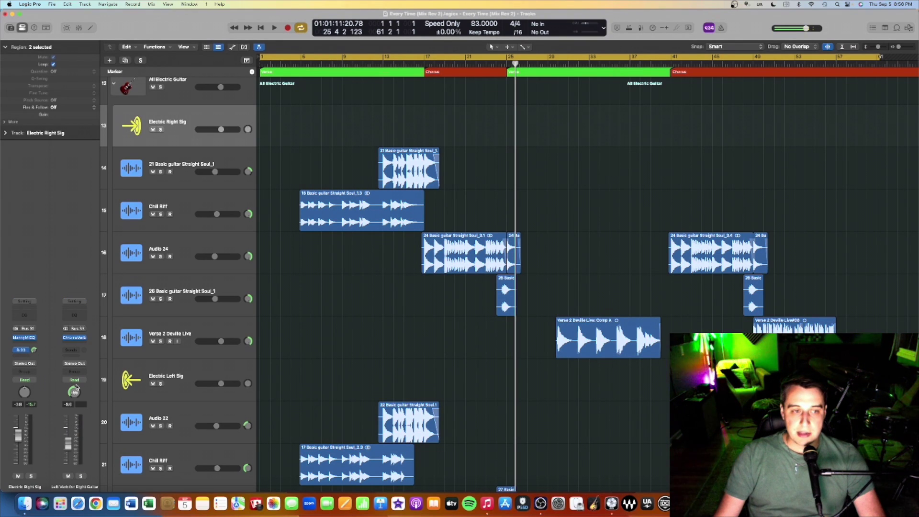
{"action": "mouse_move", "coordinate": [77, 340]}
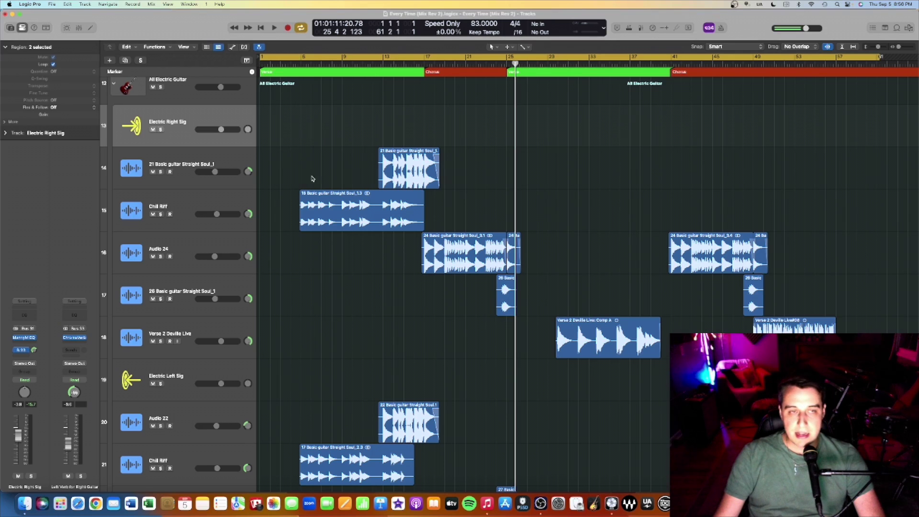
{"action": "scroll", "coordinate": [381, 210], "scroll_direction": "up", "scroll_amount": 3}
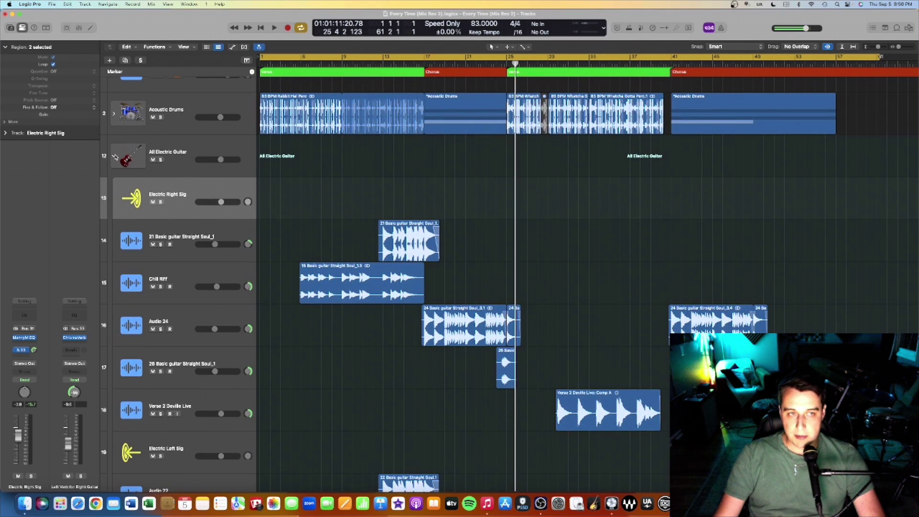
{"action": "left_click", "coordinate": [114, 157]}
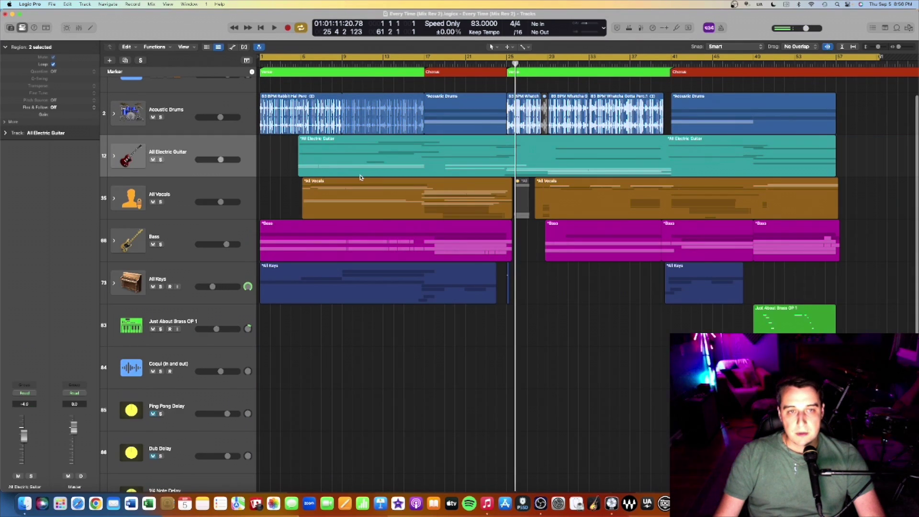
Step: Expand the All Vocals folder and move the playhead to around bar 6
{"action": "left_click", "coordinate": [125, 201]}
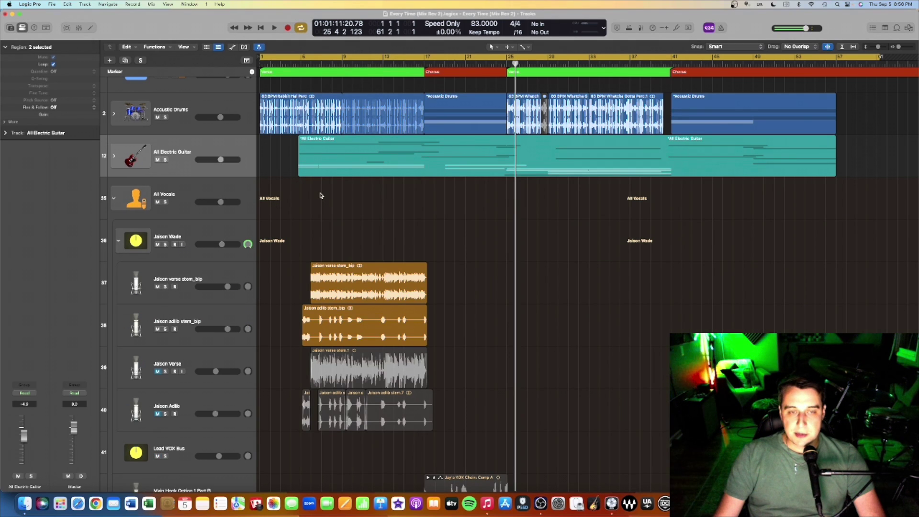
{"action": "scroll", "coordinate": [338, 195], "scroll_direction": "down", "scroll_amount": 4}
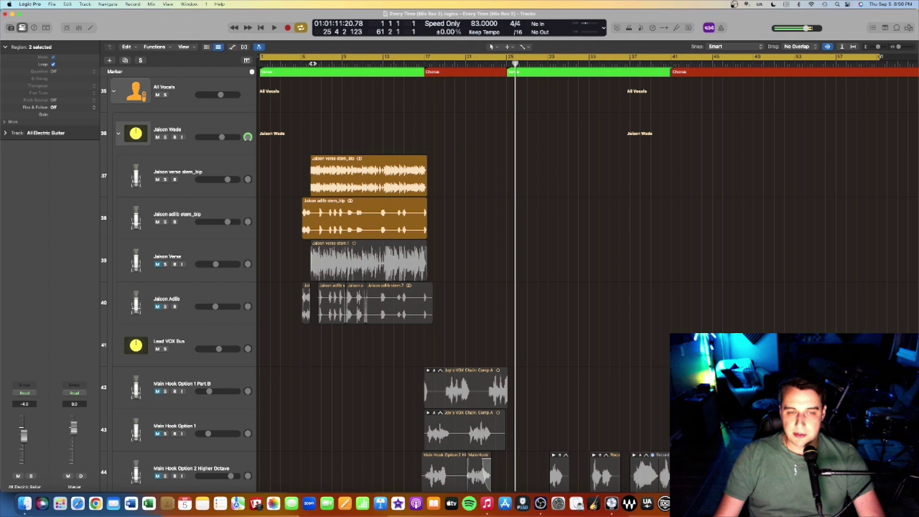
{"action": "left_click", "coordinate": [312, 63]}
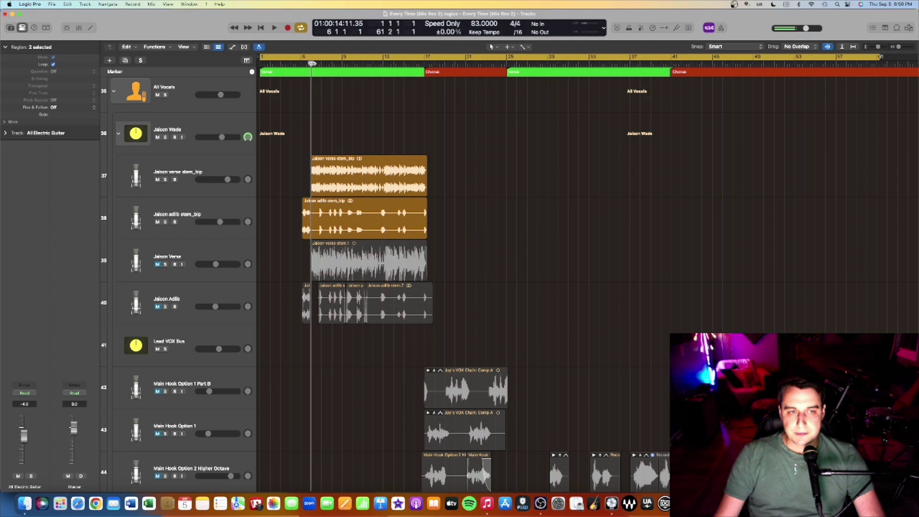
Step: Select the lead verse stem and main lead verse vocal tracks, then browse the vocal tracks
{"action": "left_click", "coordinate": [182, 171]}
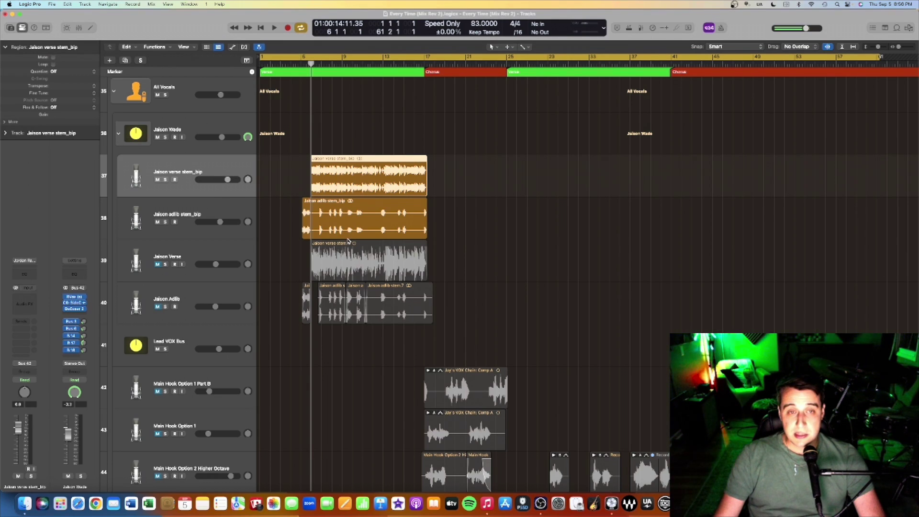
{"action": "left_click", "coordinate": [201, 254]}
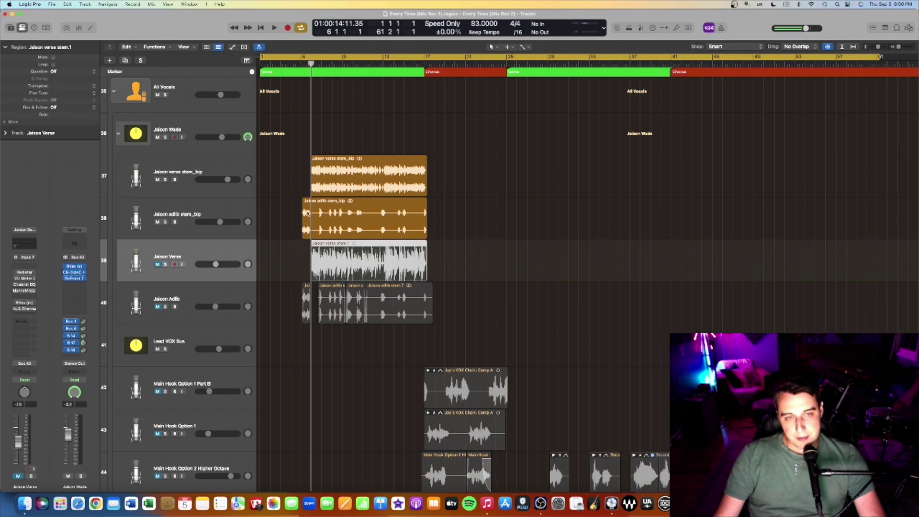
{"action": "scroll", "coordinate": [433, 219], "scroll_direction": "down", "scroll_amount": 2}
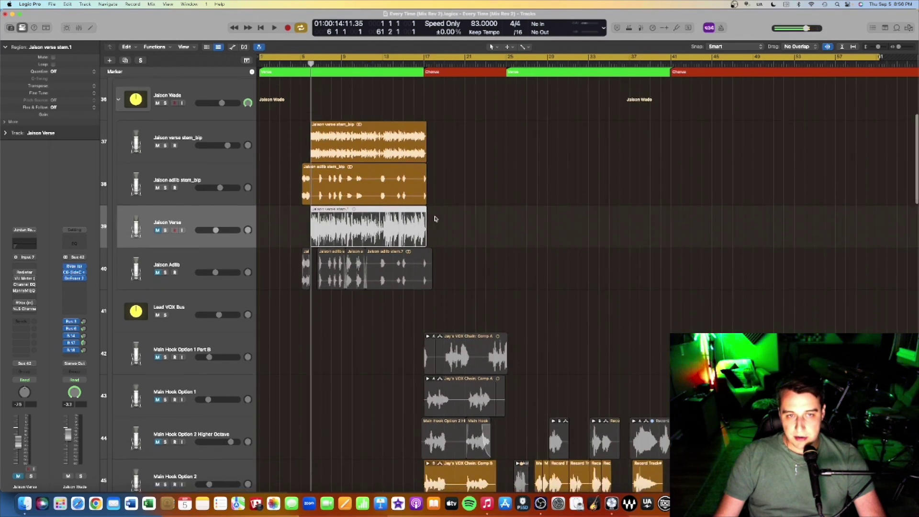
{"action": "scroll", "coordinate": [432, 219], "scroll_direction": "up", "scroll_amount": 1}
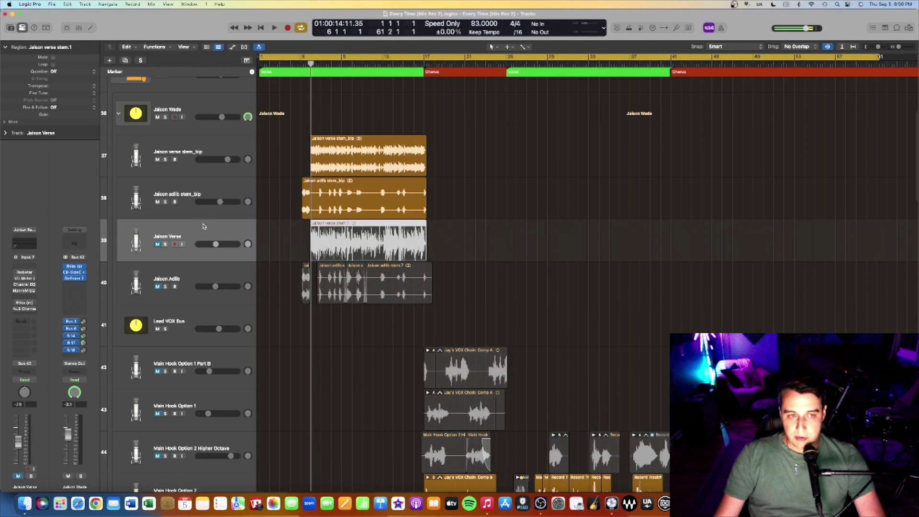
{"action": "scroll", "coordinate": [230, 229], "scroll_direction": "down", "scroll_amount": 2}
{"action": "scroll", "coordinate": [240, 231], "scroll_direction": "up", "scroll_amount": 2}
{"action": "scroll", "coordinate": [241, 231], "scroll_direction": "down", "scroll_amount": 5}
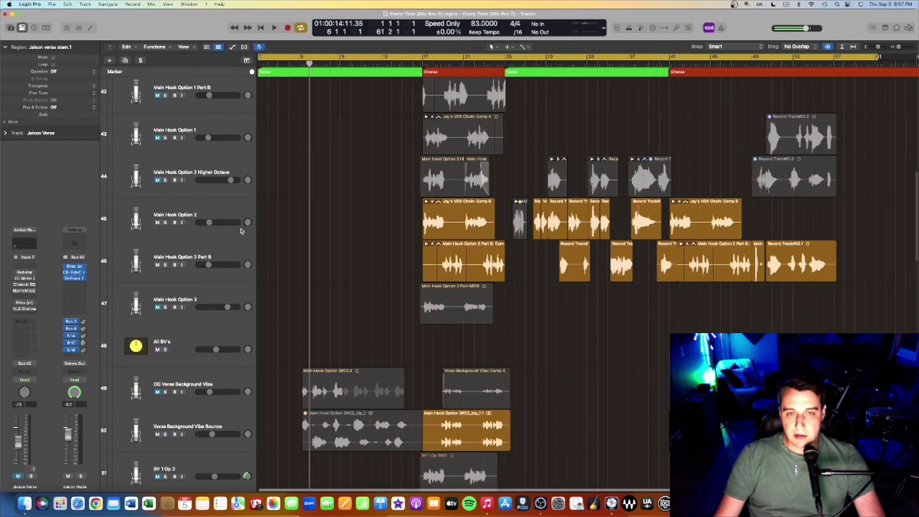
{"action": "scroll", "coordinate": [395, 146], "scroll_direction": "right", "scroll_amount": 1}
{"action": "scroll", "coordinate": [395, 146], "scroll_direction": "down", "scroll_amount": 1}
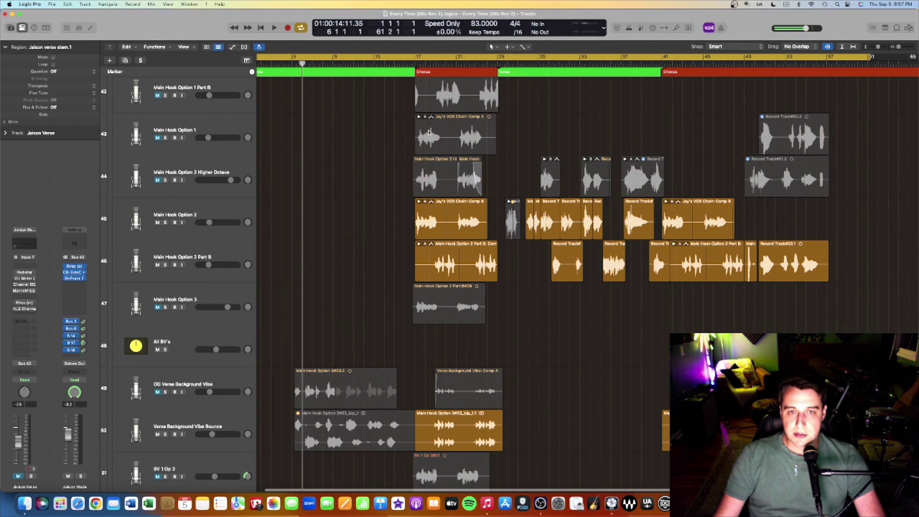
{"action": "scroll", "coordinate": [311, 153], "scroll_direction": "down", "scroll_amount": 3}
Step: Compare Main Hook Option 2 and its Part B by selecting each track's regions
{"action": "left_click", "coordinate": [196, 182]}
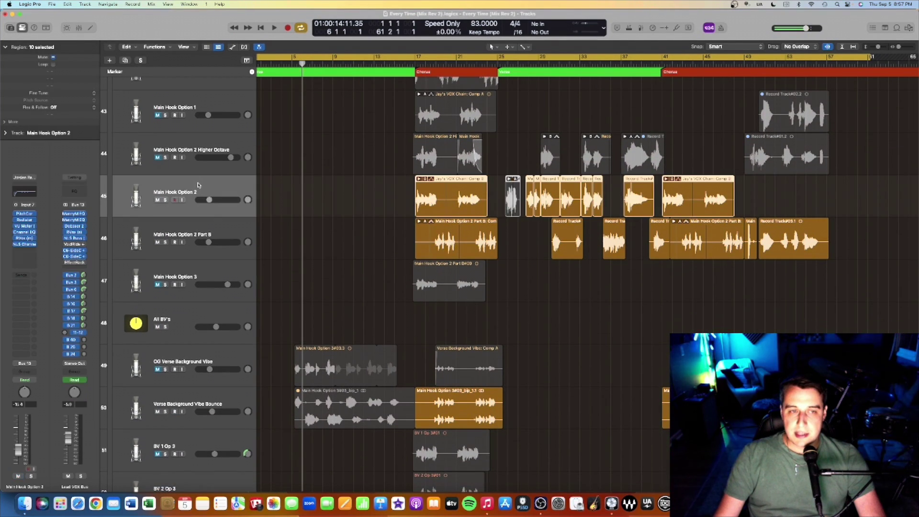
{"action": "left_click", "coordinate": [186, 234]}
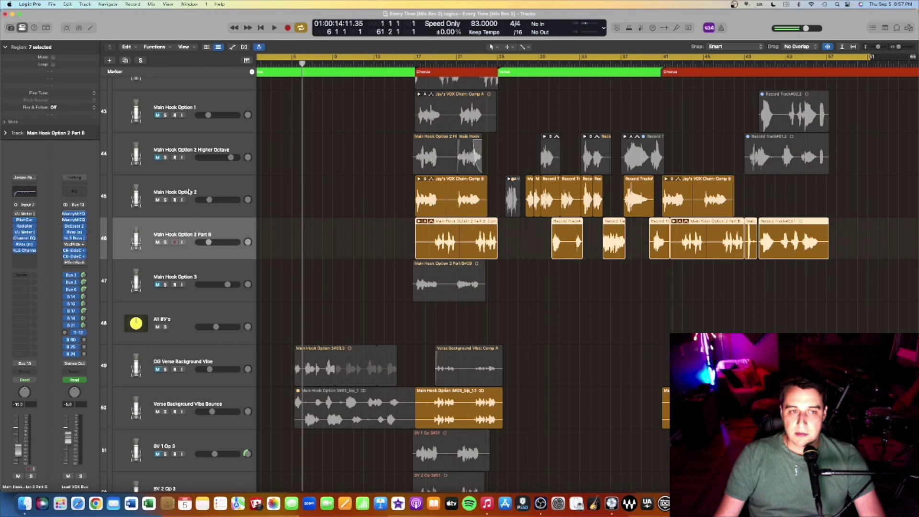
{"action": "left_click", "coordinate": [189, 191]}
{"action": "left_click", "coordinate": [193, 233]}
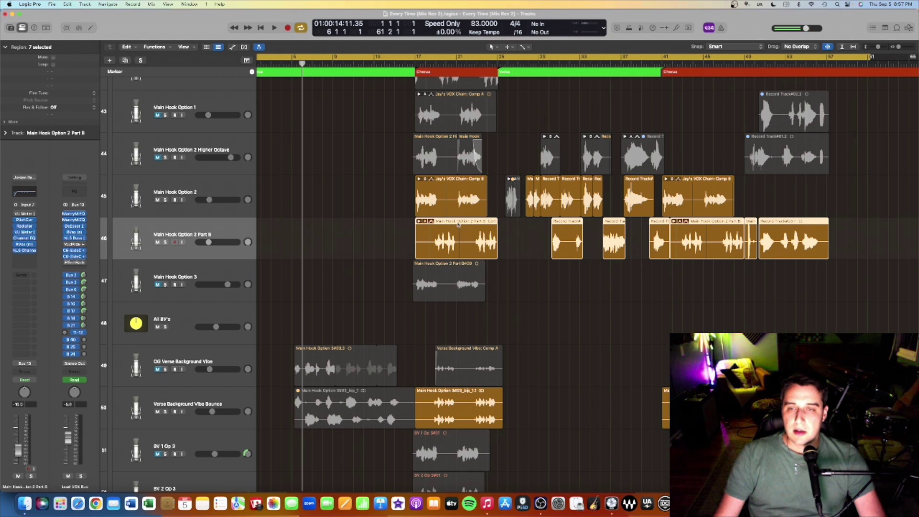
Step: Play the mix from the first chorus at bar 17
{"action": "scroll", "coordinate": [430, 208], "scroll_direction": "down", "scroll_amount": 10}
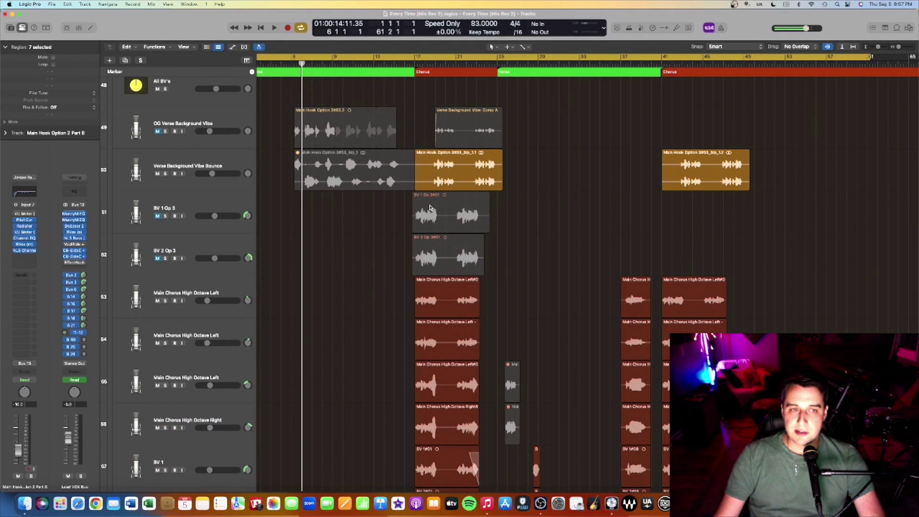
{"action": "scroll", "coordinate": [479, 182], "scroll_direction": "up", "scroll_amount": 10}
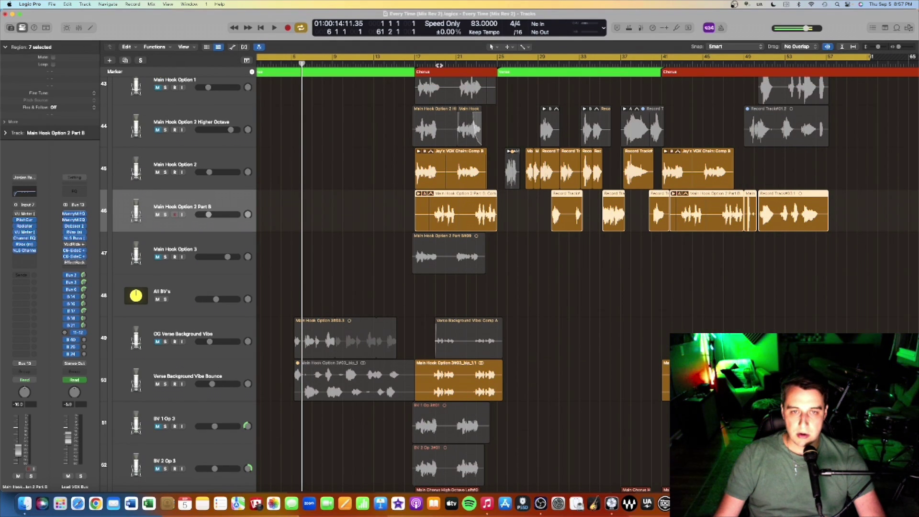
{"action": "left_click", "coordinate": [437, 65]}
{"action": "key", "text": "space"}
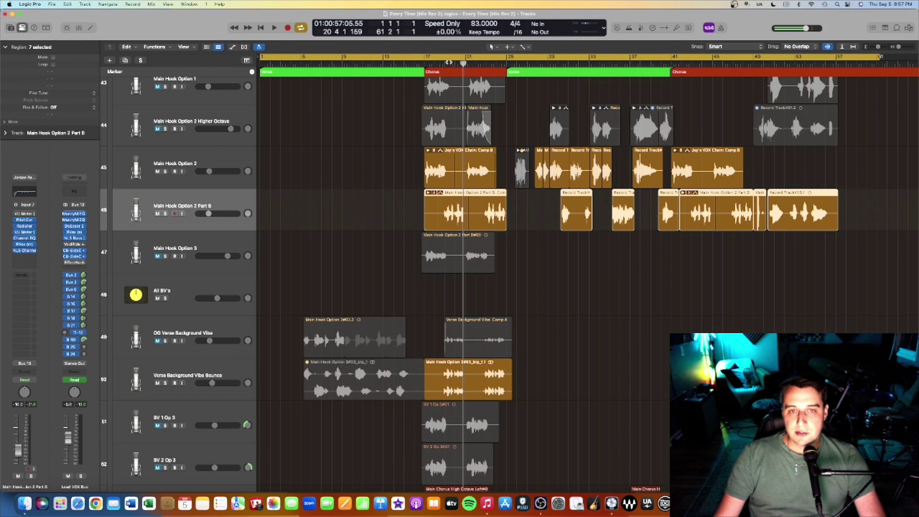
Step: Select the BV 3 and BV 6 background vocal tracks and their regions
{"action": "scroll", "coordinate": [459, 124], "scroll_direction": "down", "scroll_amount": 12}
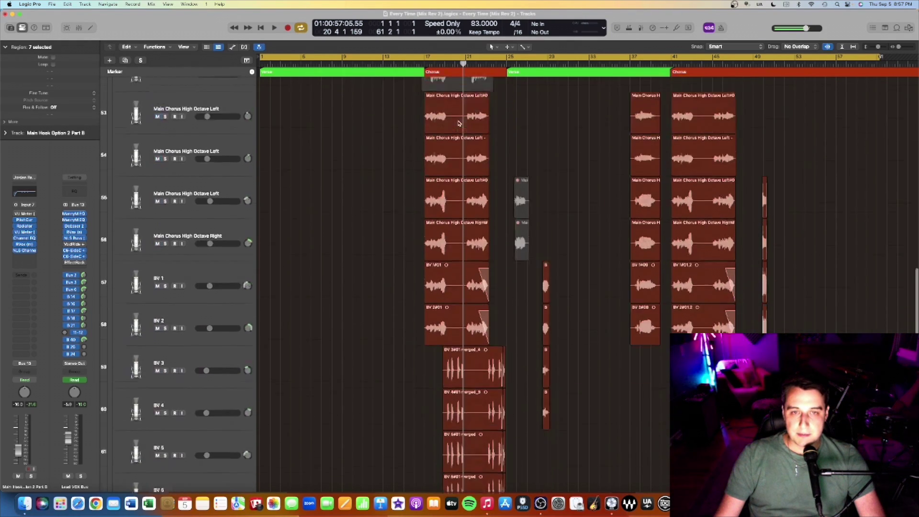
{"action": "scroll", "coordinate": [458, 124], "scroll_direction": "down", "scroll_amount": 2}
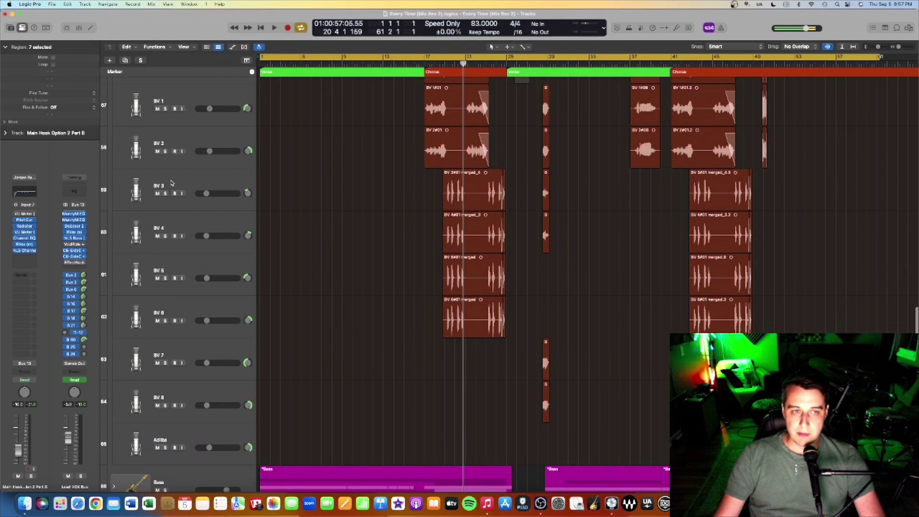
{"action": "left_click", "coordinate": [244, 200]}
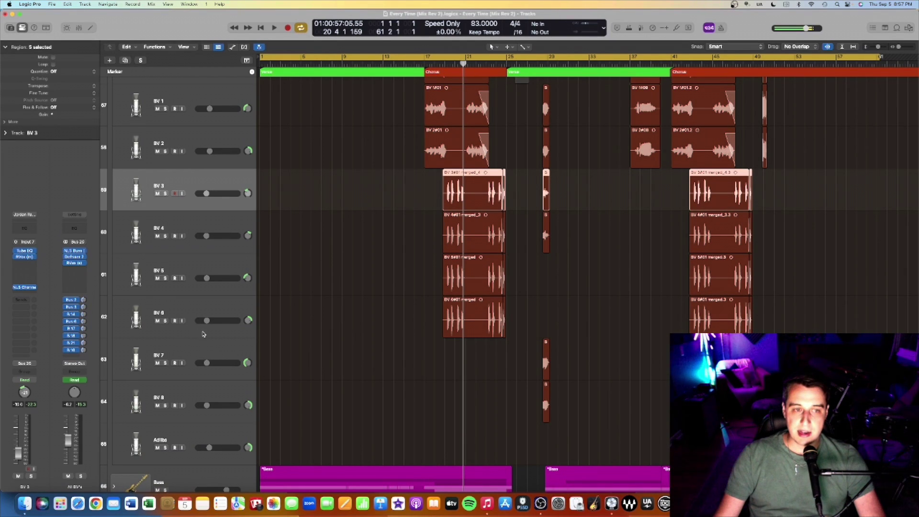
{"action": "scroll", "coordinate": [300, 328], "scroll_direction": "down", "scroll_amount": 2}
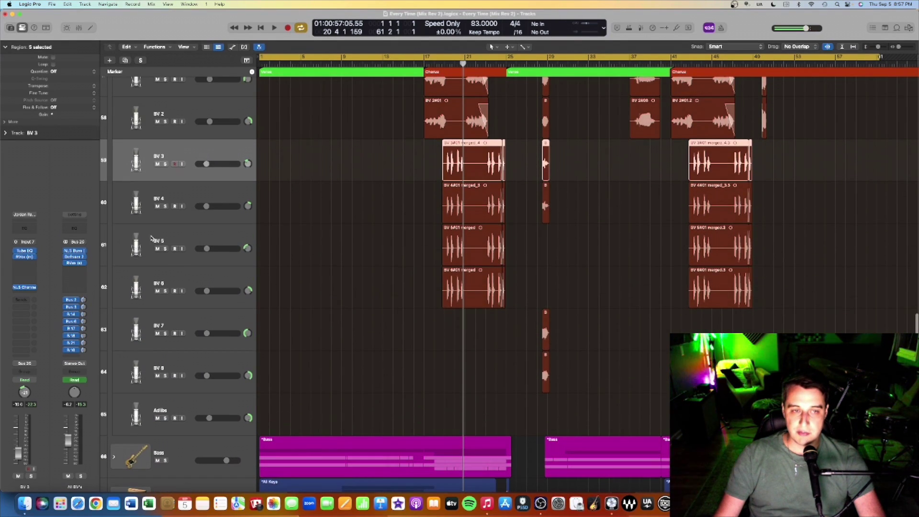
{"action": "left_click", "coordinate": [202, 282]}
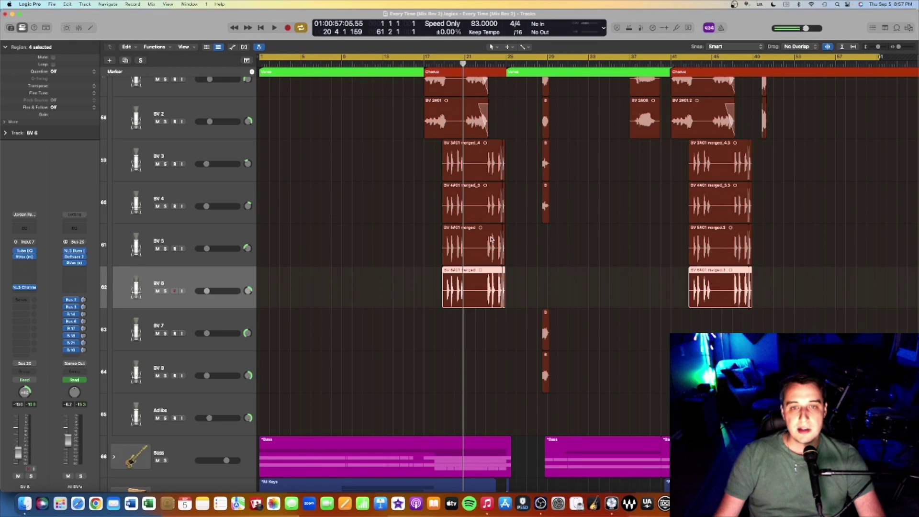
Step: Zoom in on the background vocal regions, then zoom back out and resize track heights
{"action": "left_click", "coordinate": [519, 235], "text": "ctrl+alt"}
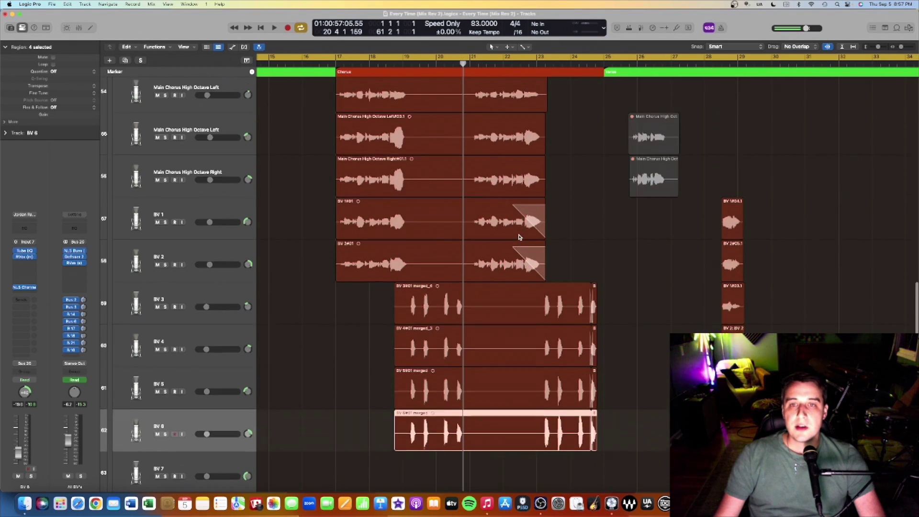
{"action": "left_click", "coordinate": [519, 236], "text": "ctrl+alt"}
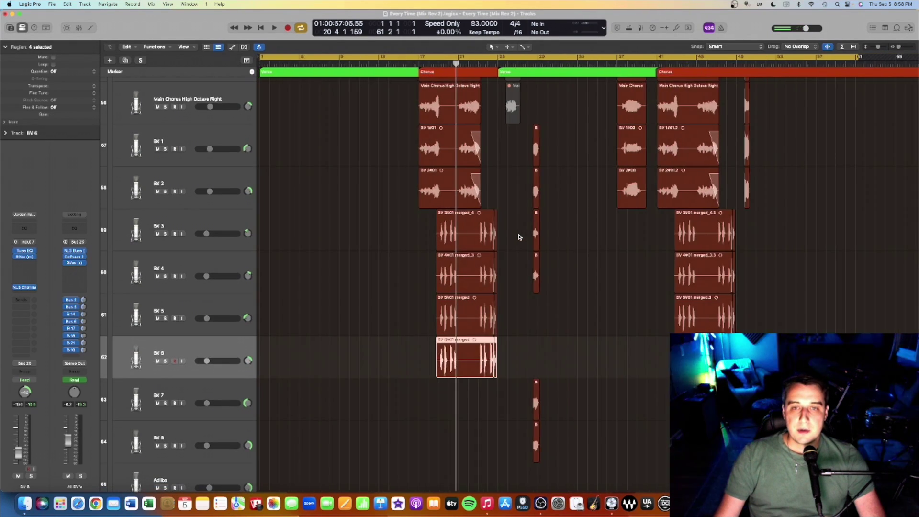
{"action": "left_click", "coordinate": [519, 236], "text": "ctrl+alt"}
{"action": "left_click", "coordinate": [519, 237], "text": "ctrl+alt"}
{"action": "scroll", "coordinate": [519, 236], "scroll_direction": "up", "scroll_amount": 7}
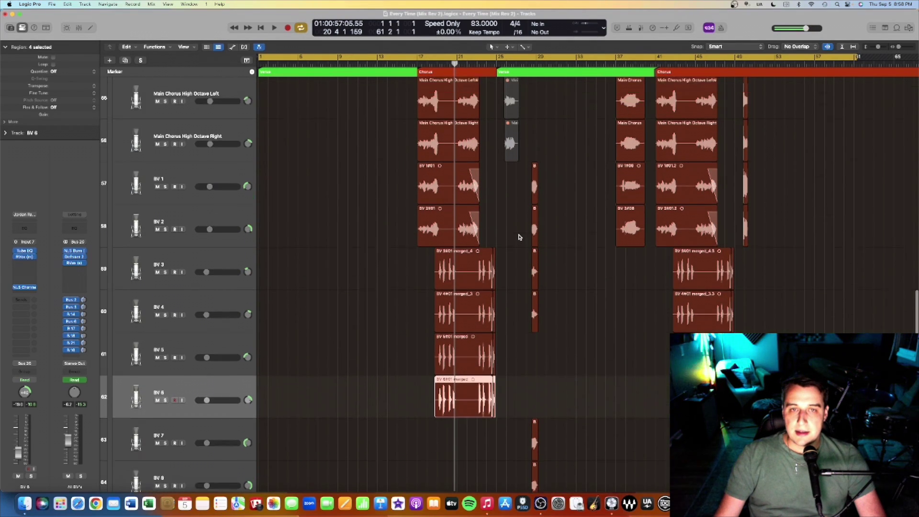
{"action": "scroll", "coordinate": [445, 242], "scroll_direction": "up", "scroll_amount": 10}
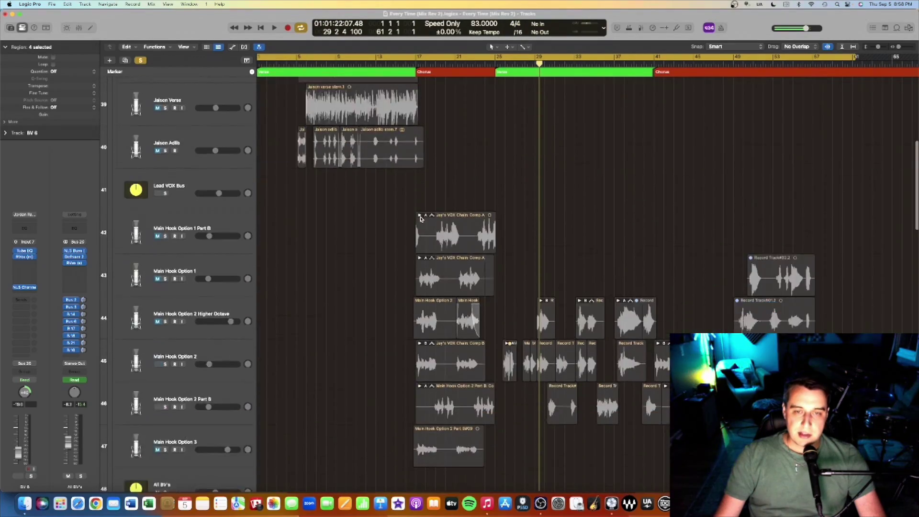
{"action": "scroll", "coordinate": [420, 218], "scroll_direction": "down", "scroll_amount": 9}
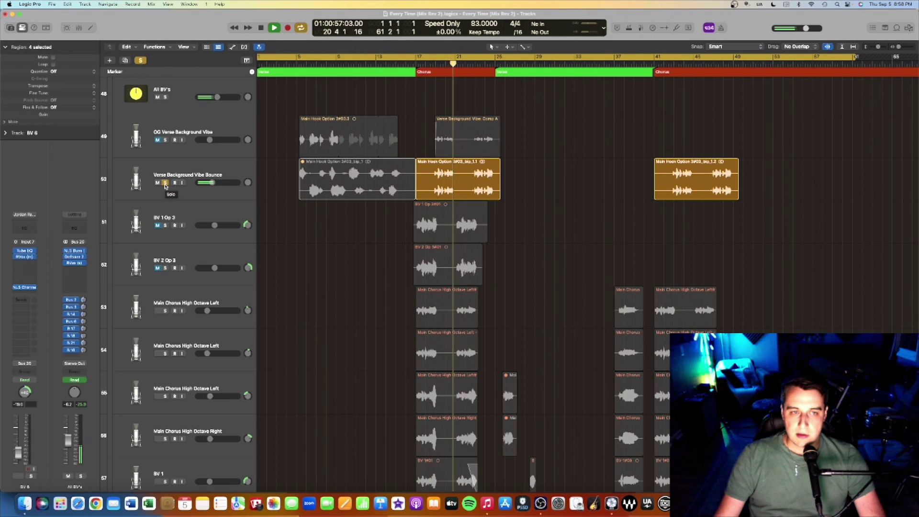
Step: Select Verse Background Vibe Bounce, stop playback near bar 21, and turn its solo off
{"action": "scroll", "coordinate": [165, 186], "scroll_direction": "down", "scroll_amount": 1}
{"action": "left_click", "coordinate": [165, 186]}
{"action": "key", "text": "space"}
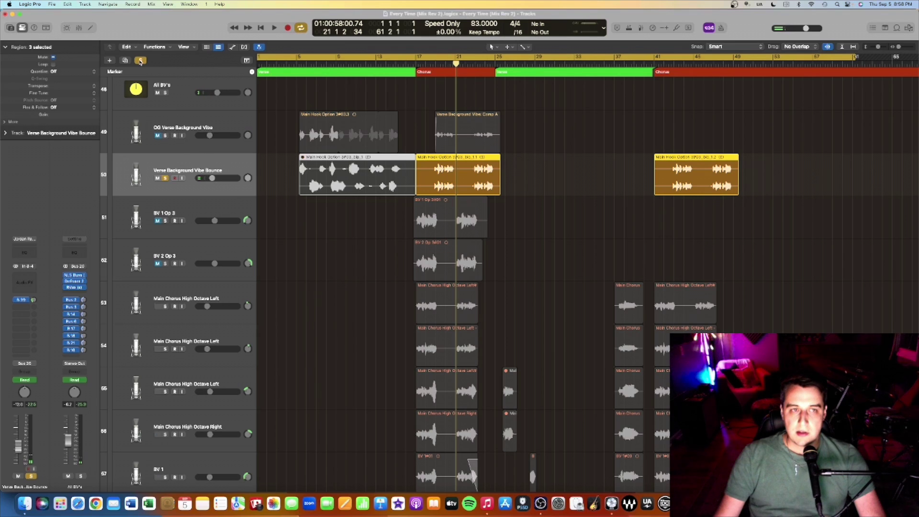
{"action": "key", "text": "s"}
{"action": "scroll", "coordinate": [526, 168], "scroll_direction": "down", "scroll_amount": 2}
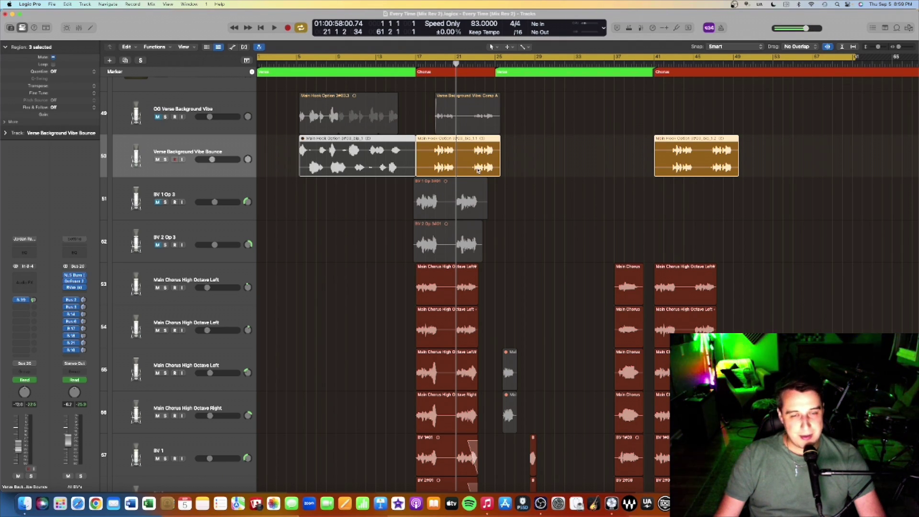
{"action": "scroll", "coordinate": [477, 170], "scroll_direction": "down", "scroll_amount": 12}
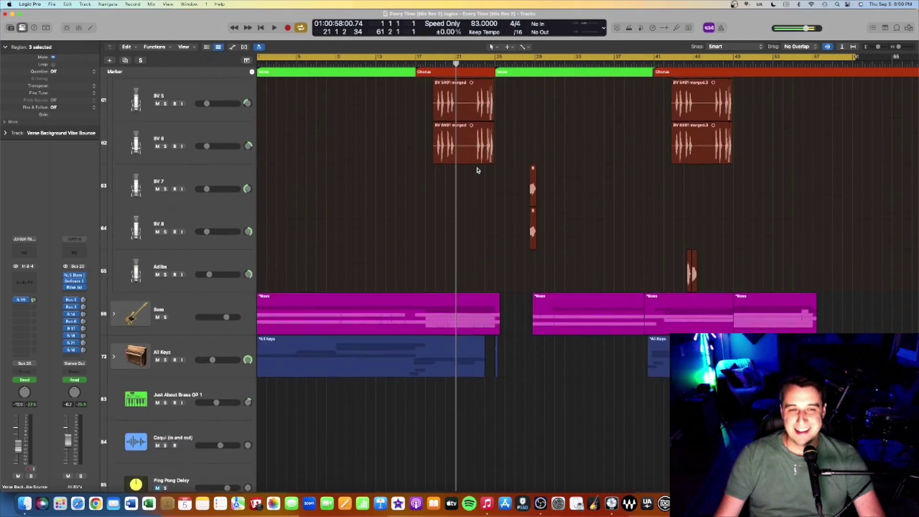
Step: Collapse the All Vocals folder stack and expand it again
{"action": "scroll", "coordinate": [477, 170], "scroll_direction": "up", "scroll_amount": 20}
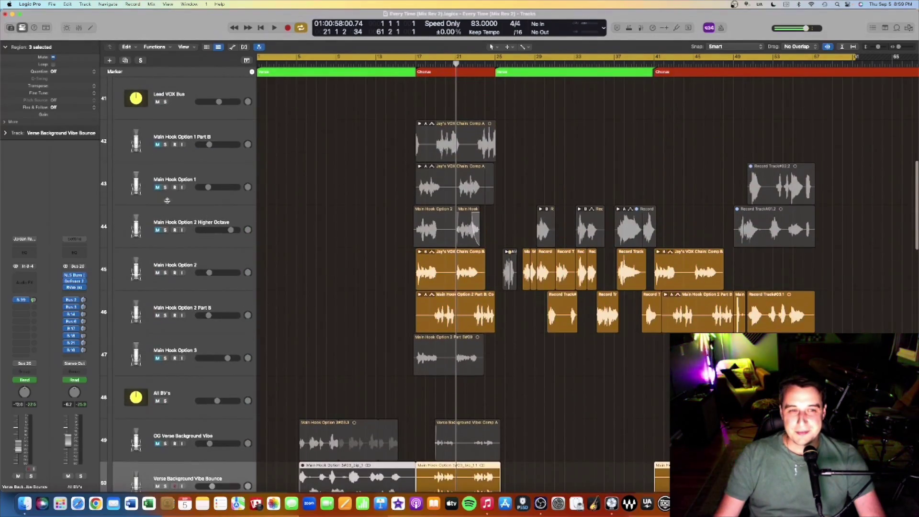
{"action": "scroll", "coordinate": [119, 107], "scroll_direction": "up", "scroll_amount": 2}
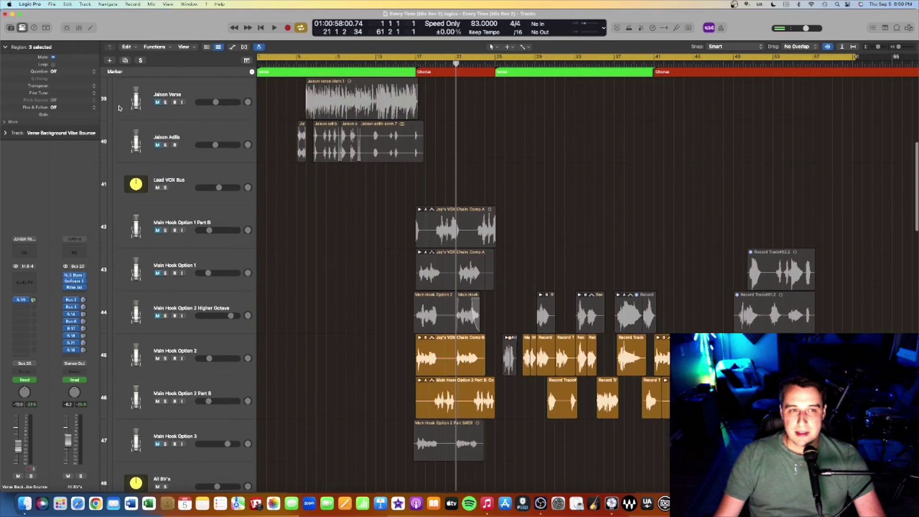
{"action": "scroll", "coordinate": [119, 107], "scroll_direction": "up", "scroll_amount": 6}
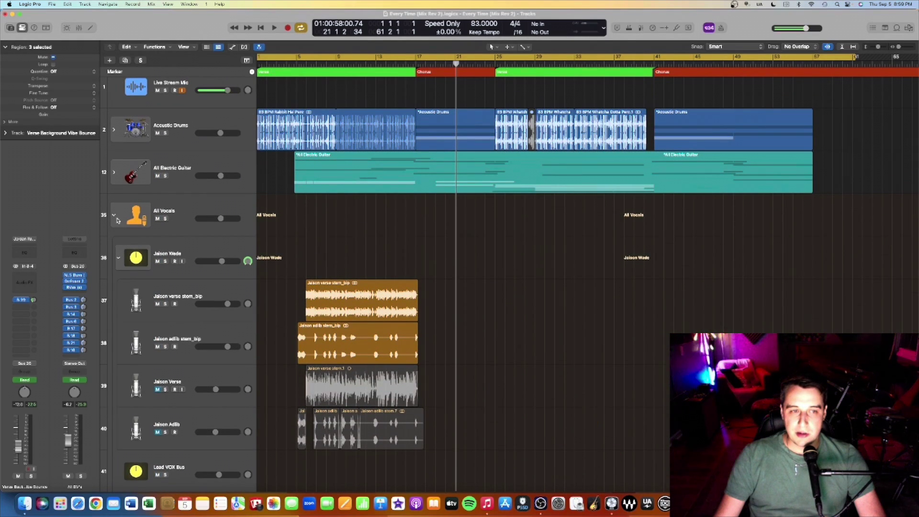
{"action": "left_click", "coordinate": [115, 216]}
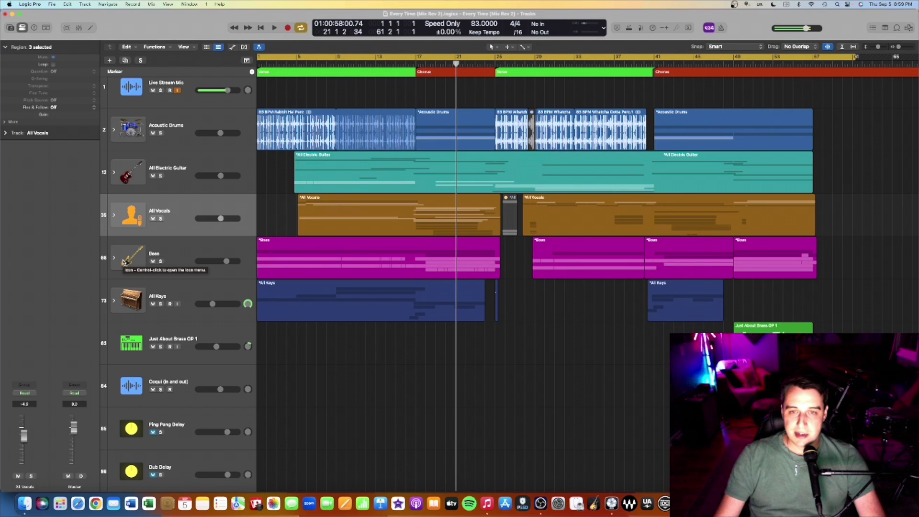
{"action": "double_click", "coordinate": [402, 229]}
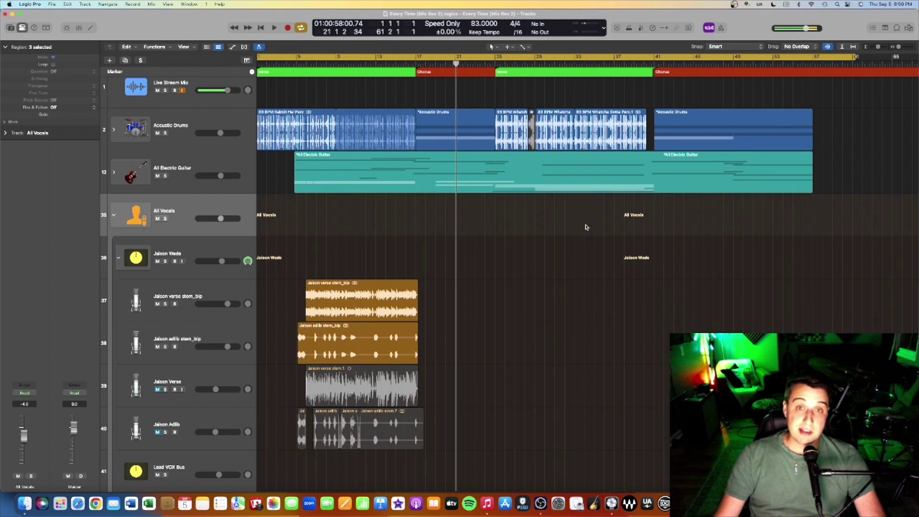
Step: Play the backing vocals from bar 25 and stop just past bar 28
{"action": "scroll", "coordinate": [569, 232], "scroll_direction": "down", "scroll_amount": 20}
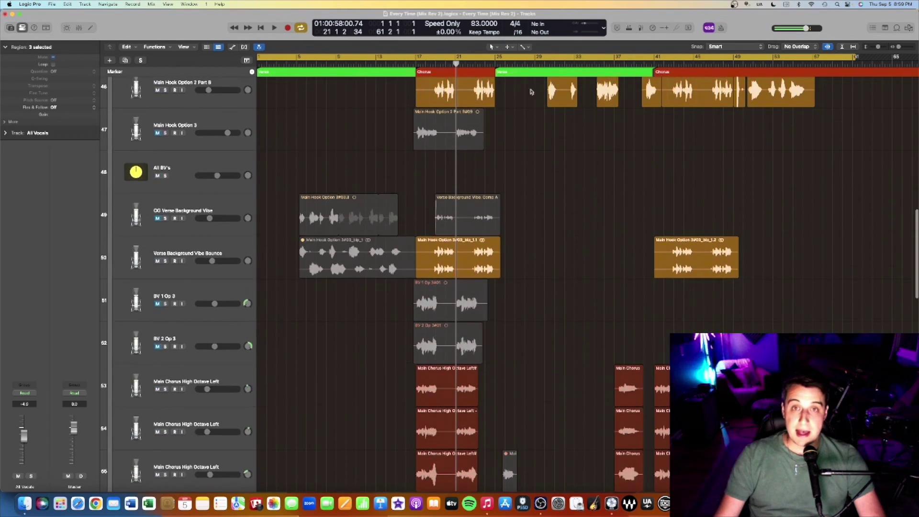
{"action": "left_click", "coordinate": [494, 61]}
{"action": "scroll", "coordinate": [521, 91], "scroll_direction": "down", "scroll_amount": 5}
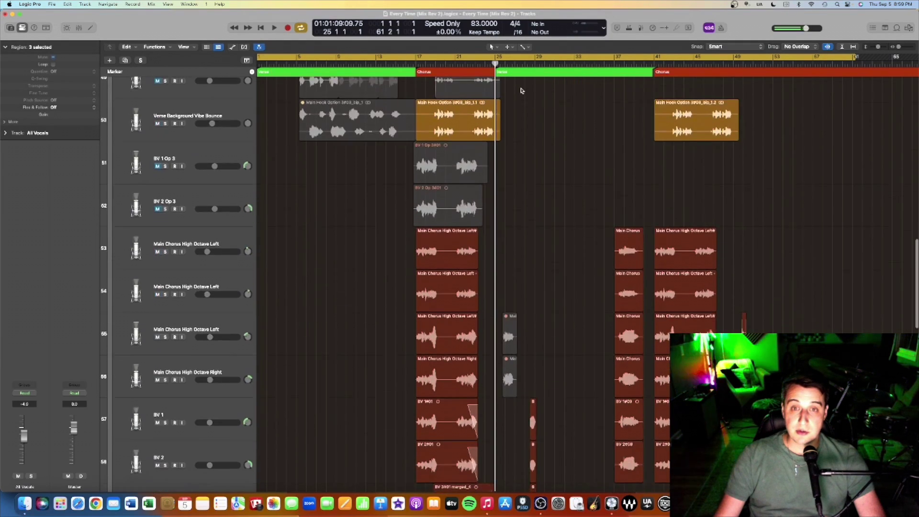
{"action": "scroll", "coordinate": [521, 90], "scroll_direction": "down", "scroll_amount": 6}
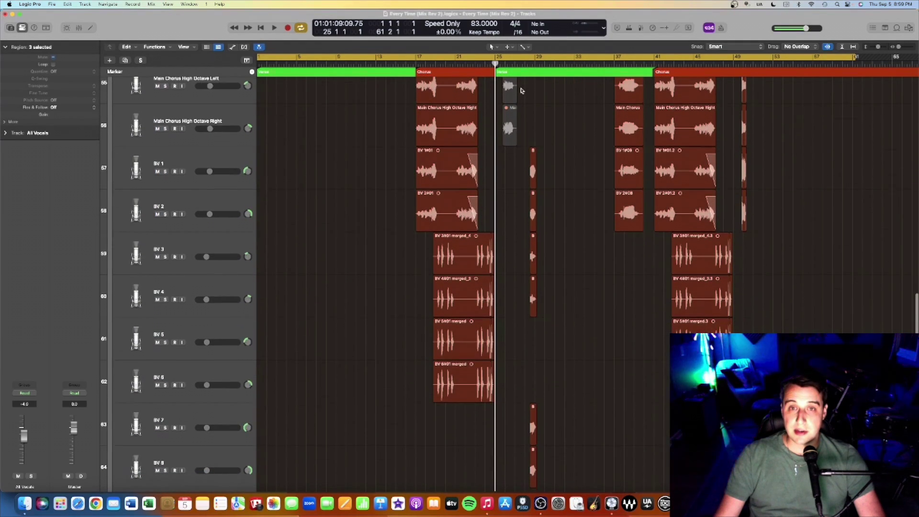
{"action": "key", "text": "space"}
{"action": "scroll", "coordinate": [549, 93], "scroll_direction": "up", "scroll_amount": 2}
{"action": "scroll", "coordinate": [549, 93], "scroll_direction": "up", "scroll_amount": 1}
{"action": "key", "text": "space"}
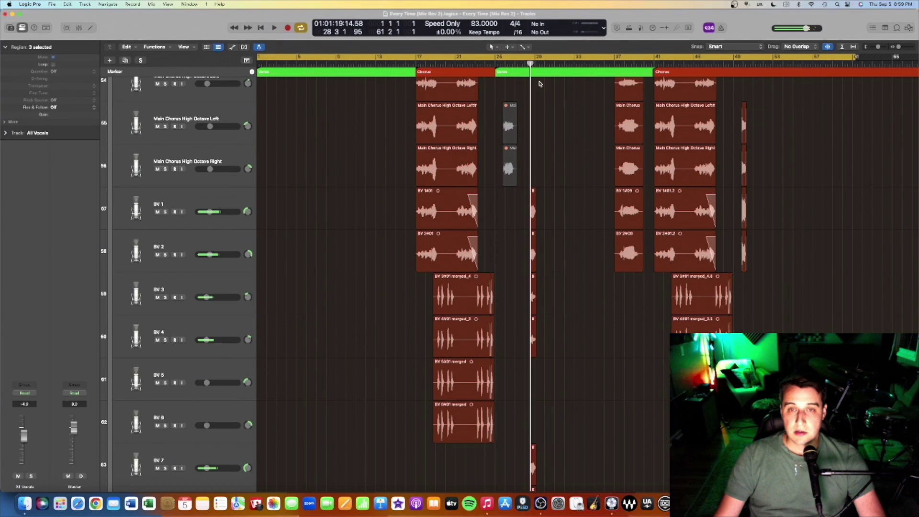
Step: Show the automation lanes and select the Lead VOX Bus track
{"action": "scroll", "coordinate": [539, 84], "scroll_direction": "up", "scroll_amount": 15}
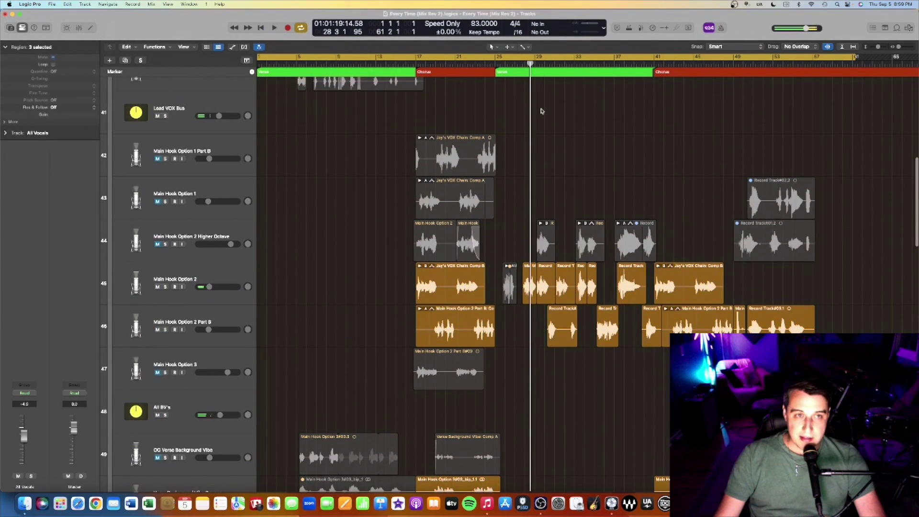
{"action": "scroll", "coordinate": [534, 236], "scroll_direction": "up", "scroll_amount": 20}
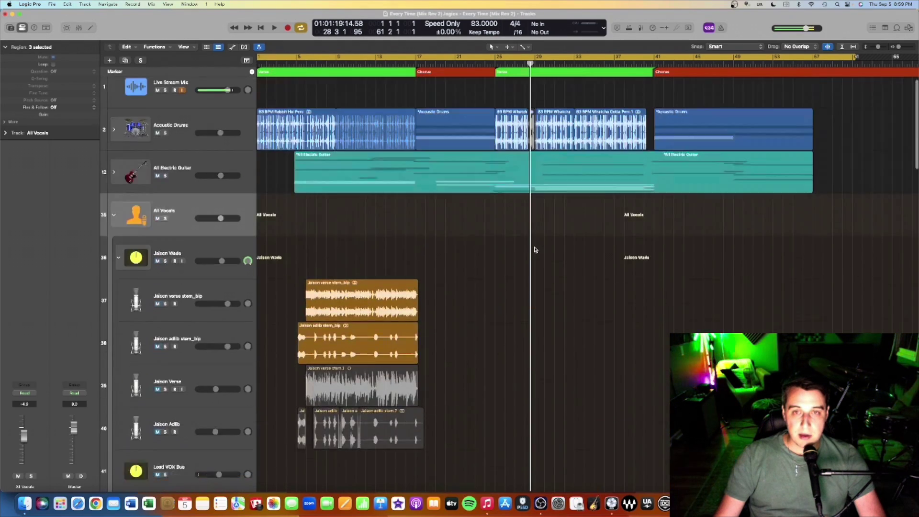
{"action": "scroll", "coordinate": [534, 249], "scroll_direction": "down", "scroll_amount": 20}
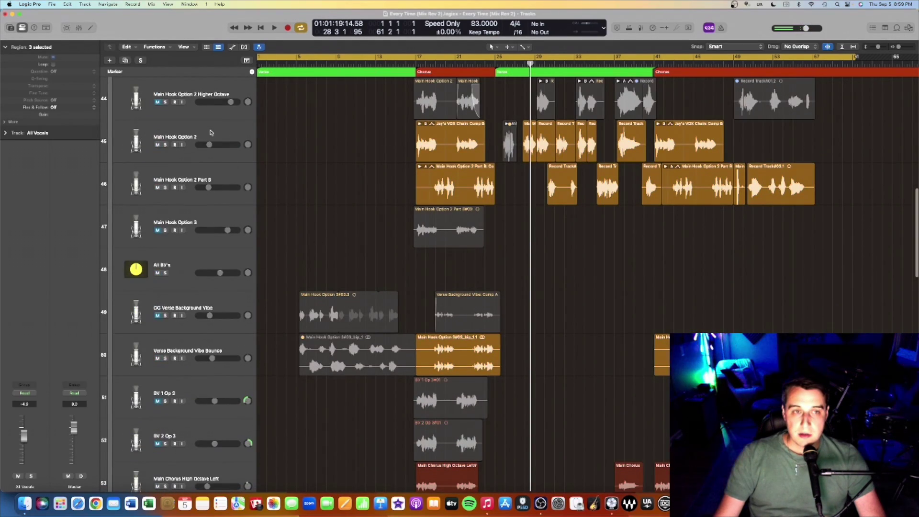
{"action": "key", "text": "a"}
{"action": "left_click", "coordinate": [201, 292]}
Step: Show Lead VOX Bus automation for Insert 9 Bypass, EffectRack bypass, 1/4 Note Delay and VOX 8C Octave Drop sends
{"action": "left_click", "coordinate": [201, 292]}
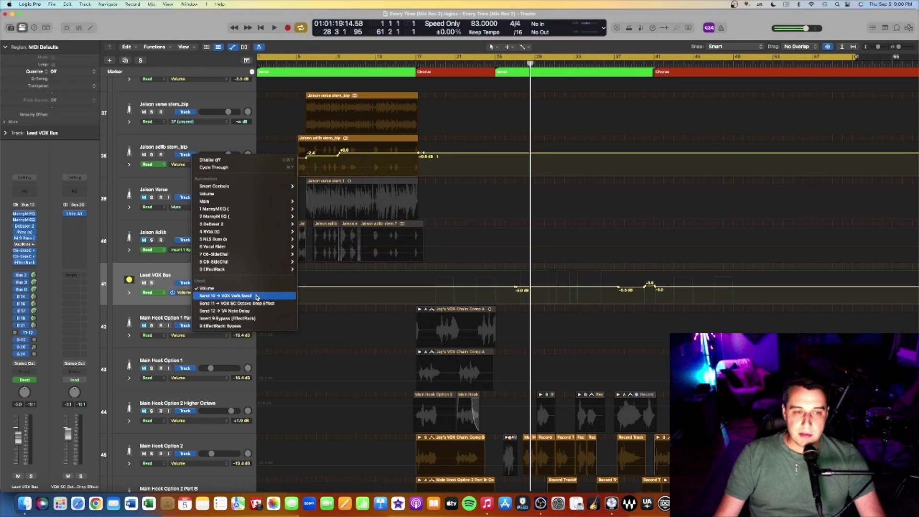
{"action": "left_click", "coordinate": [257, 317]}
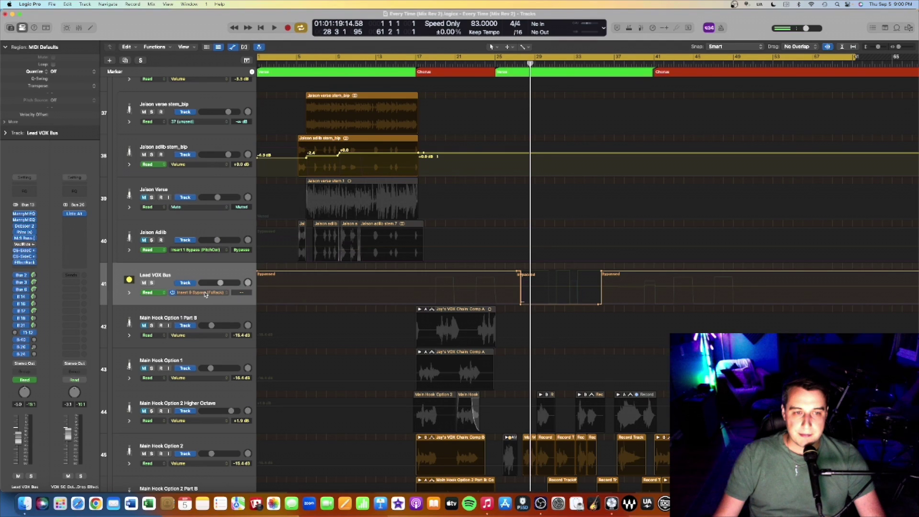
{"action": "left_click", "coordinate": [206, 292]}
{"action": "left_click", "coordinate": [213, 300]}
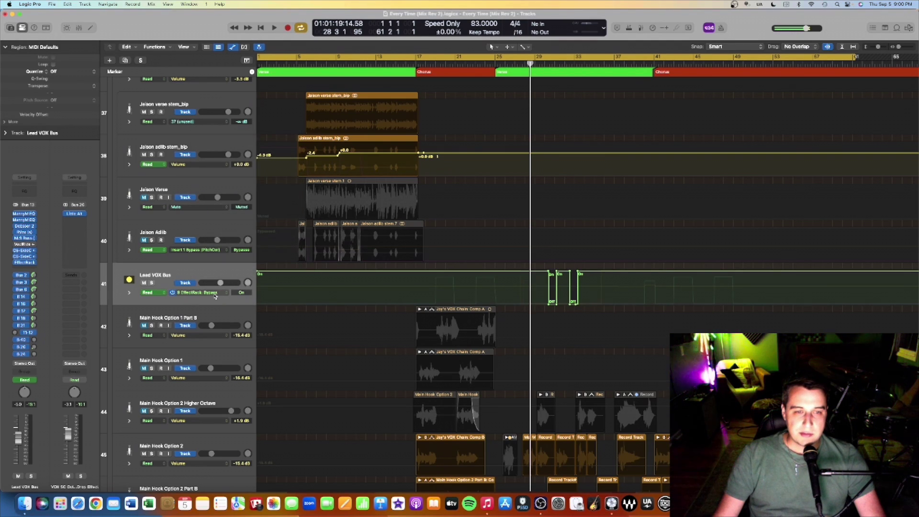
{"action": "left_click", "coordinate": [215, 295]}
{"action": "left_click", "coordinate": [223, 275]}
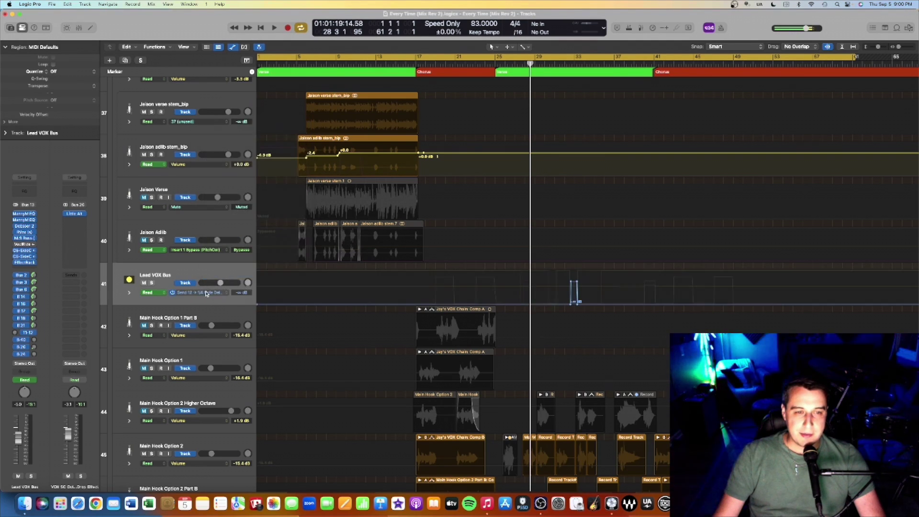
{"action": "left_click", "coordinate": [210, 292]}
{"action": "left_click", "coordinate": [214, 282]}
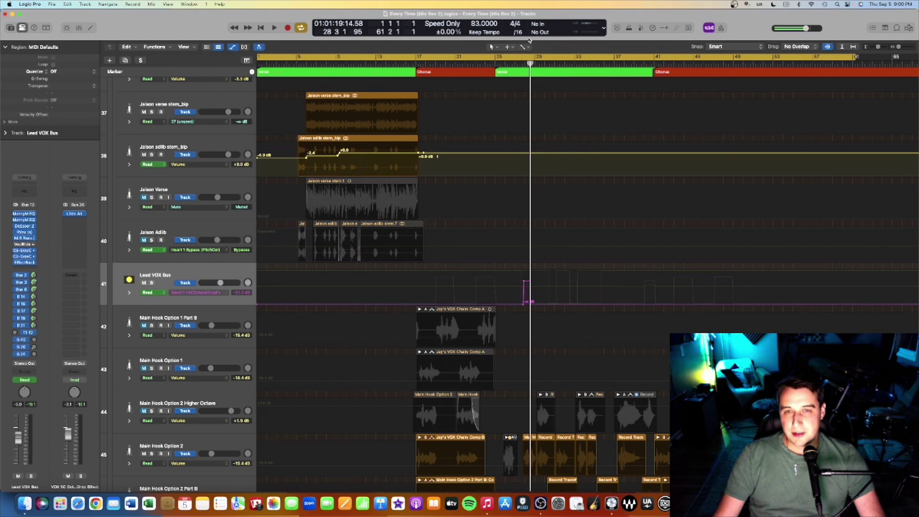
Step: Play from about bar 27 to hear the octave-drop send, then stop
{"action": "left_click", "coordinate": [520, 62]}
{"action": "key", "text": "space"}
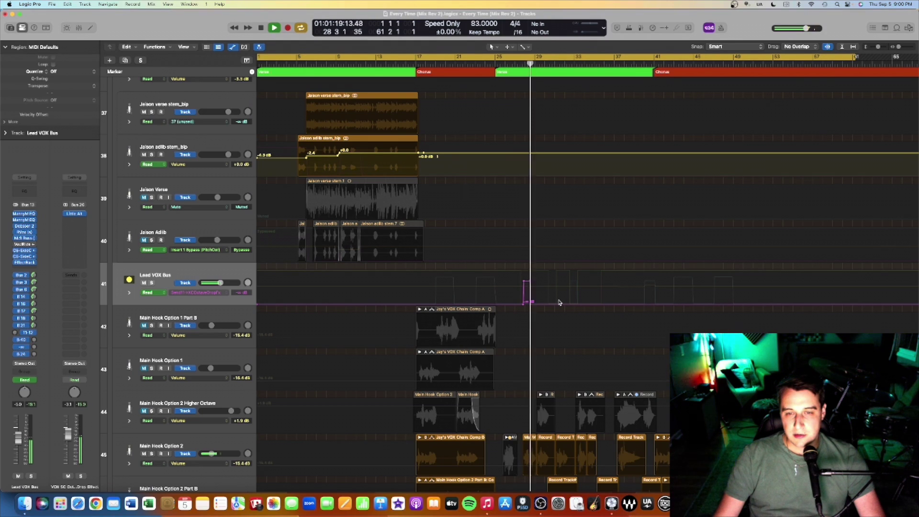
{"action": "key", "text": "space"}
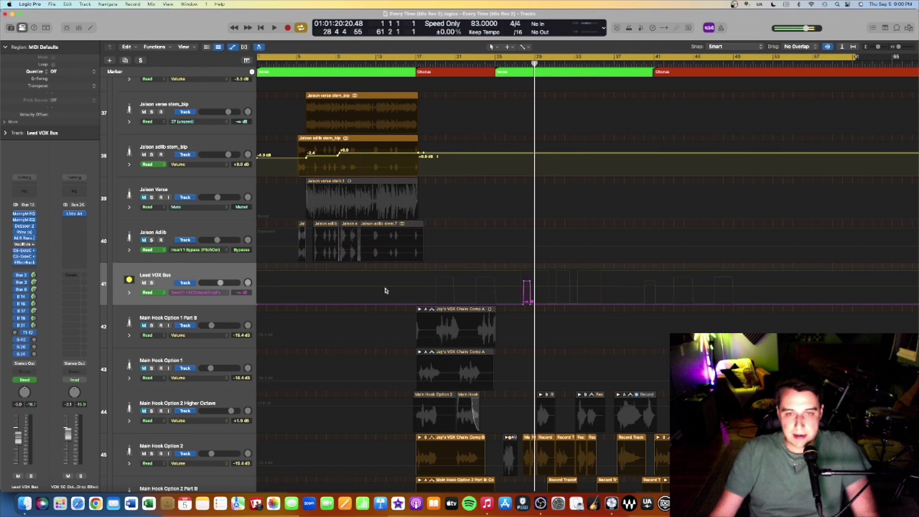
Step: Hide the automation lanes and expand the Bass folder stack
{"action": "key", "text": "a"}
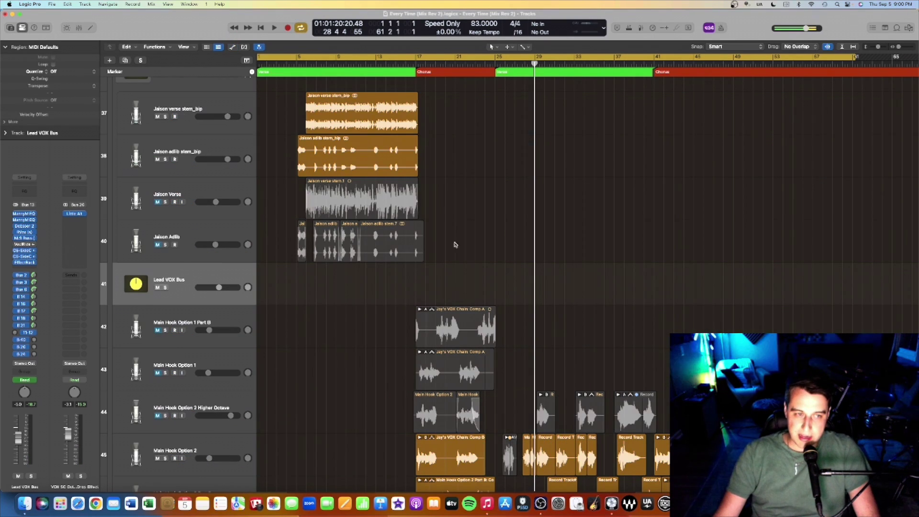
{"action": "scroll", "coordinate": [497, 230], "scroll_direction": "up", "scroll_amount": 5}
{"action": "scroll", "coordinate": [496, 243], "scroll_direction": "down", "scroll_amount": 4}
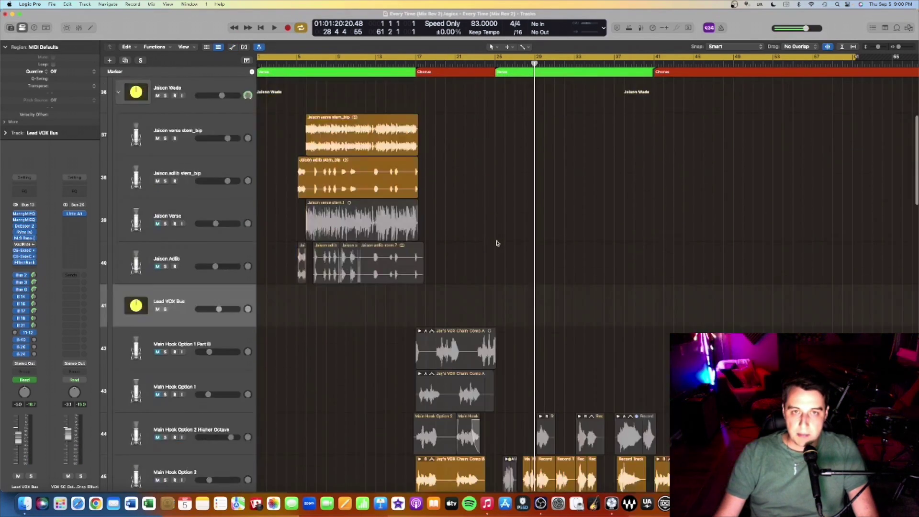
{"action": "scroll", "coordinate": [496, 242], "scroll_direction": "down", "scroll_amount": 7}
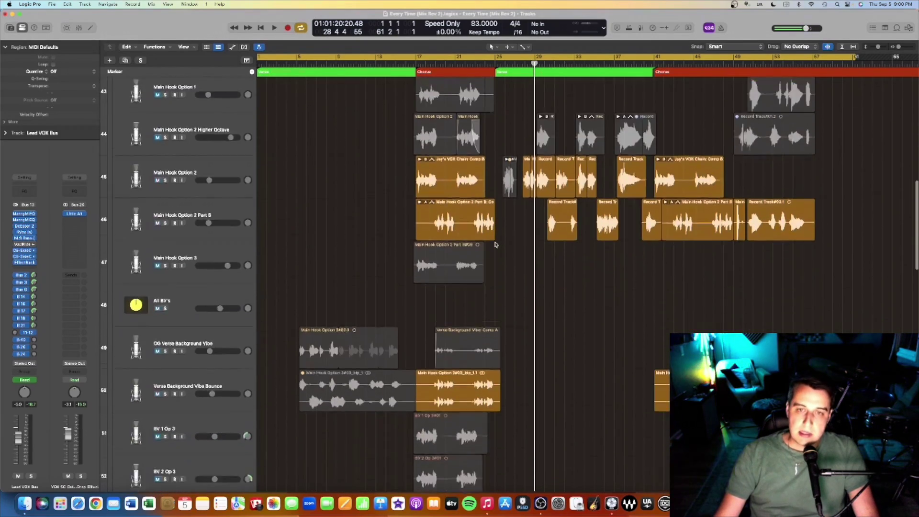
{"action": "scroll", "coordinate": [495, 244], "scroll_direction": "down", "scroll_amount": 2}
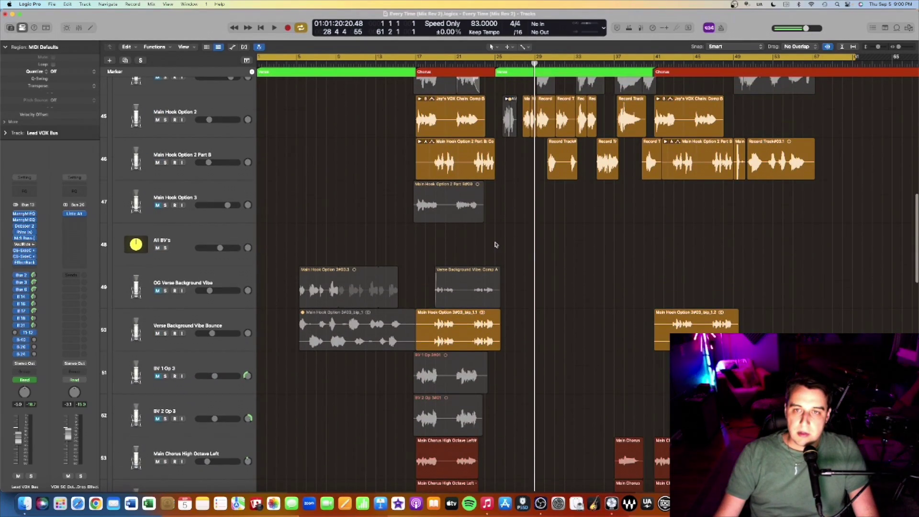
{"action": "scroll", "coordinate": [495, 244], "scroll_direction": "down", "scroll_amount": 4}
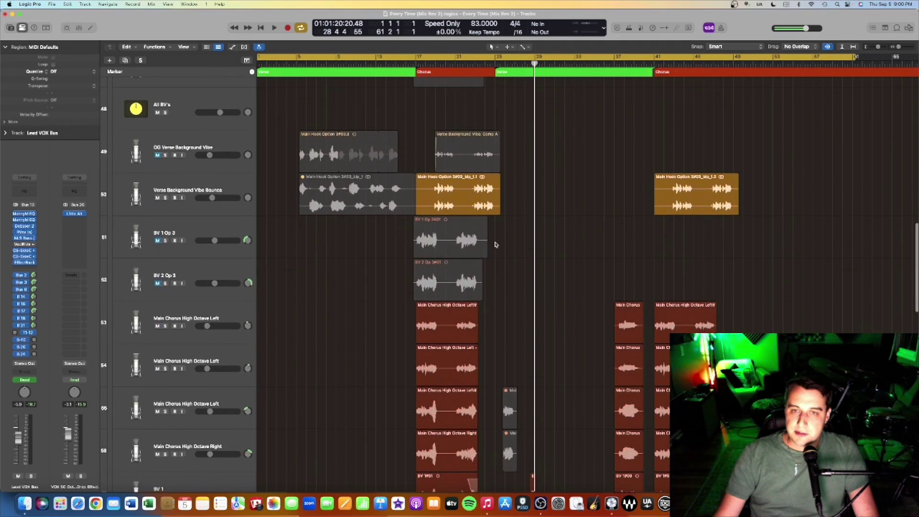
{"action": "scroll", "coordinate": [496, 244], "scroll_direction": "down", "scroll_amount": 14}
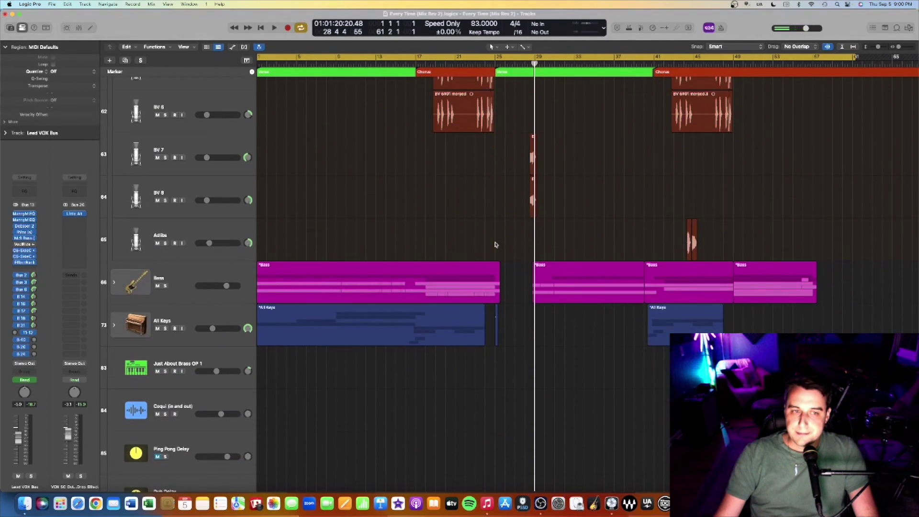
{"action": "left_click", "coordinate": [115, 283]}
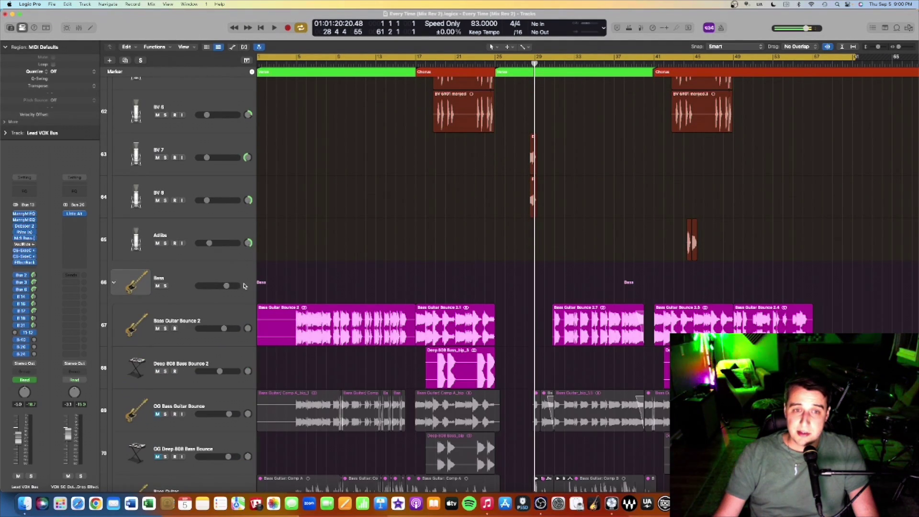
Step: Audition Deep 808 Bass Bounce 2 soloed from about bar 17, then unsolo it
{"action": "scroll", "coordinate": [533, 145], "scroll_direction": "down", "scroll_amount": 4}
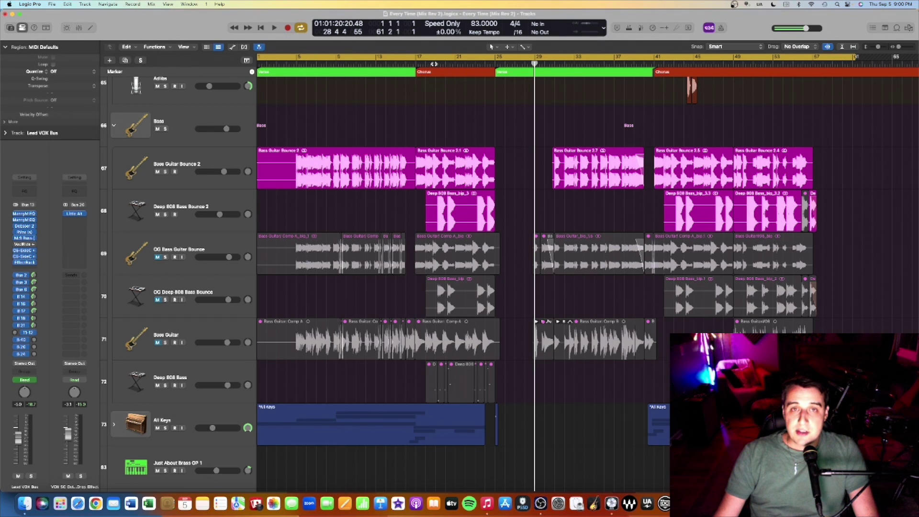
{"action": "left_click", "coordinate": [431, 63]}
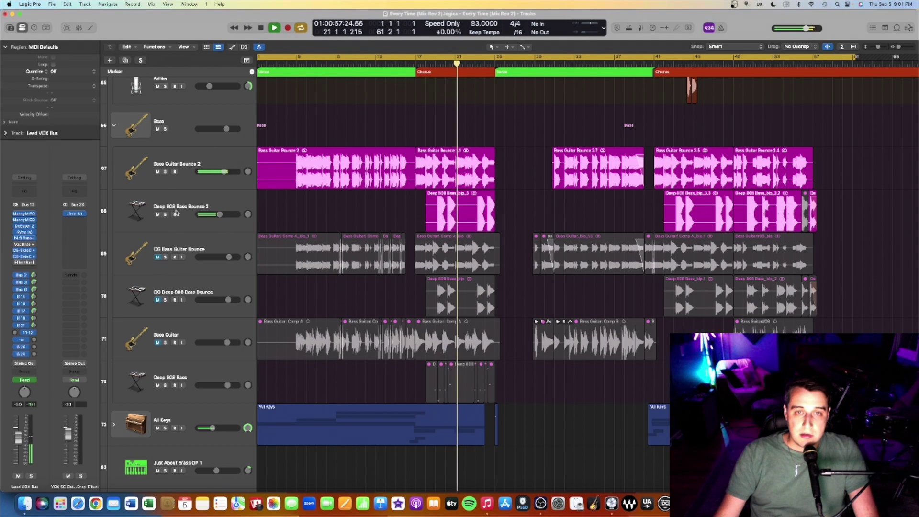
{"action": "left_click", "coordinate": [165, 214]}
{"action": "left_click", "coordinate": [435, 60]}
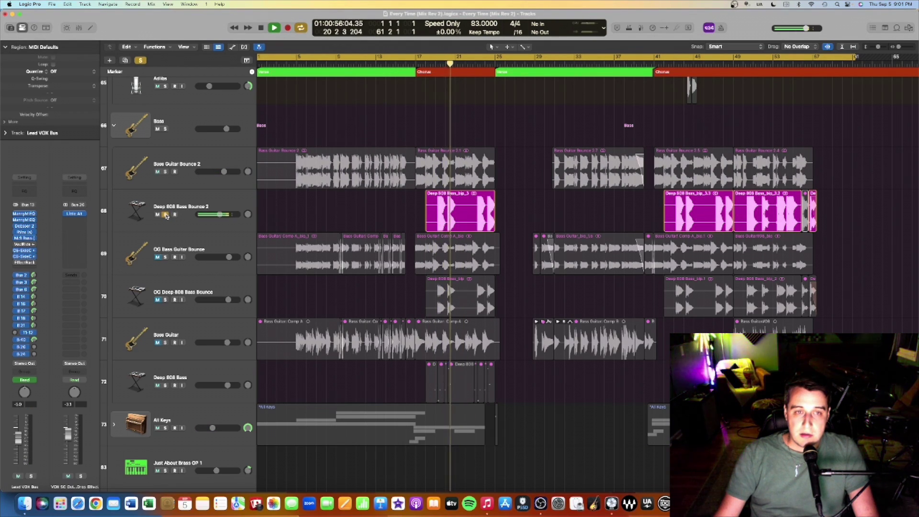
{"action": "left_click", "coordinate": [165, 214]}
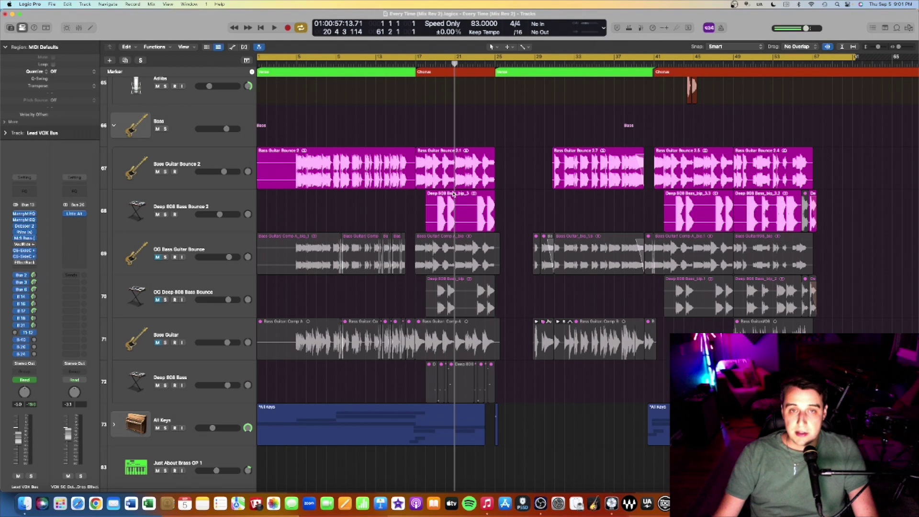
{"action": "scroll", "coordinate": [456, 172], "scroll_direction": "up", "scroll_amount": 3}
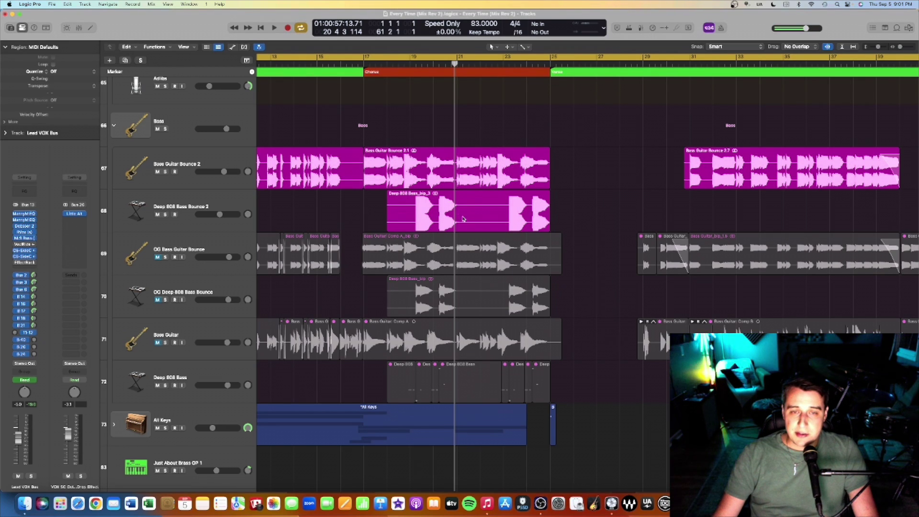
Step: Scroll the view to inspect the Bass Guitar and Deep 808 Bass waveforms around bar 21
{"action": "scroll", "coordinate": [461, 218], "scroll_direction": "up", "scroll_amount": 6}
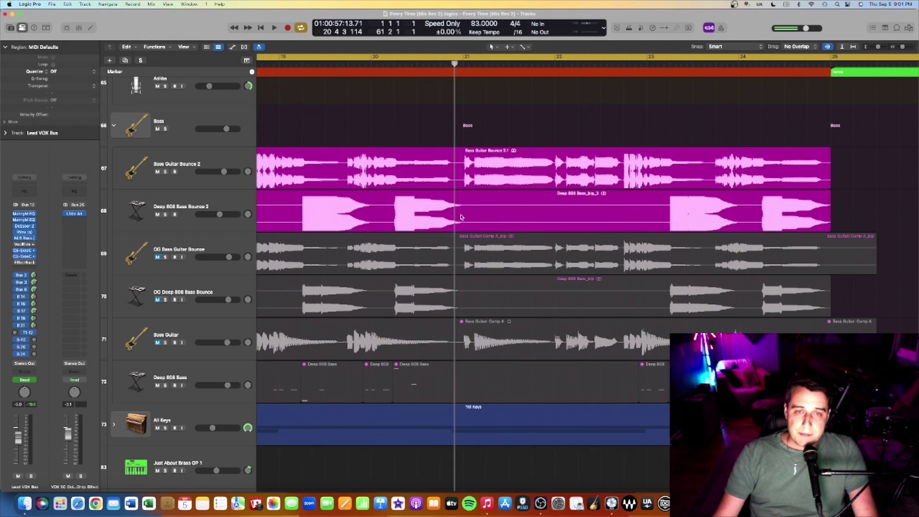
{"action": "scroll", "coordinate": [460, 217], "scroll_direction": "up", "scroll_amount": 5}
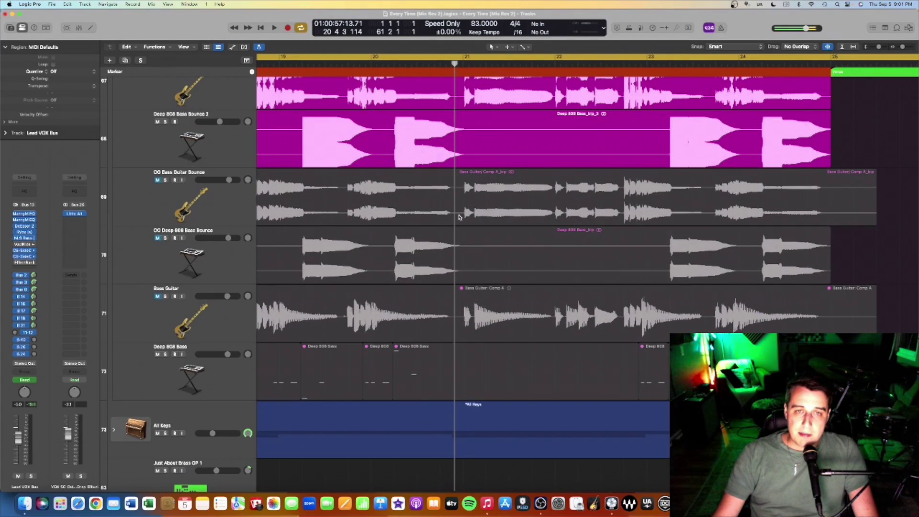
{"action": "scroll", "coordinate": [416, 213], "scroll_direction": "up", "scroll_amount": 3}
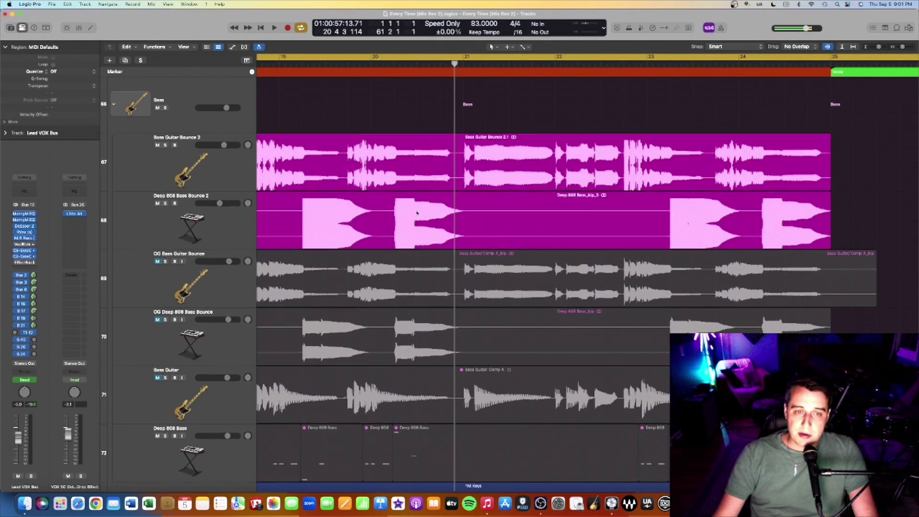
{"action": "scroll", "coordinate": [413, 212], "scroll_direction": "left", "scroll_amount": 2}
{"action": "scroll", "coordinate": [369, 254], "scroll_direction": "down", "scroll_amount": 3}
{"action": "scroll", "coordinate": [369, 254], "scroll_direction": "down", "scroll_amount": 1}
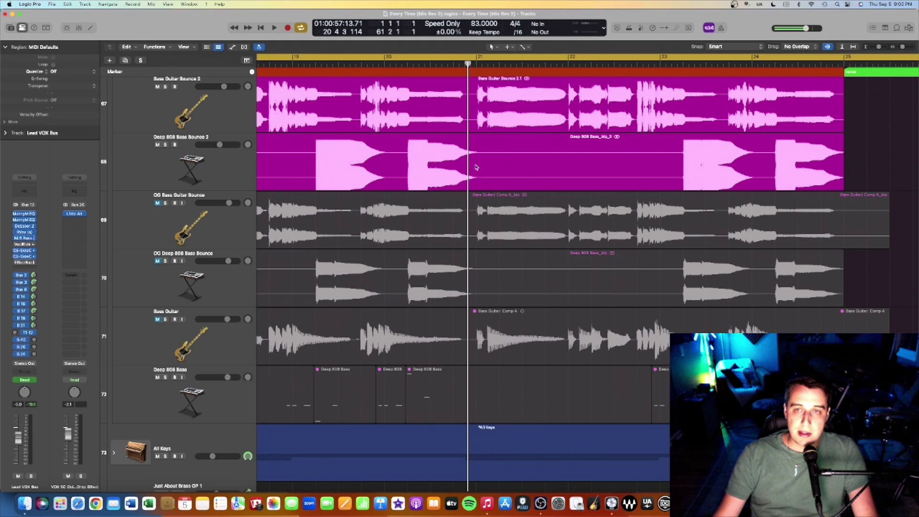
{"action": "scroll", "coordinate": [481, 167], "scroll_direction": "down", "scroll_amount": 10}
Step: Collapse the Bass folder and expand All Keys to show its pad, organ, violin and synth tracks
{"action": "scroll", "coordinate": [472, 167], "scroll_direction": "down", "scroll_amount": 5}
{"action": "scroll", "coordinate": [471, 167], "scroll_direction": "down", "scroll_amount": 4}
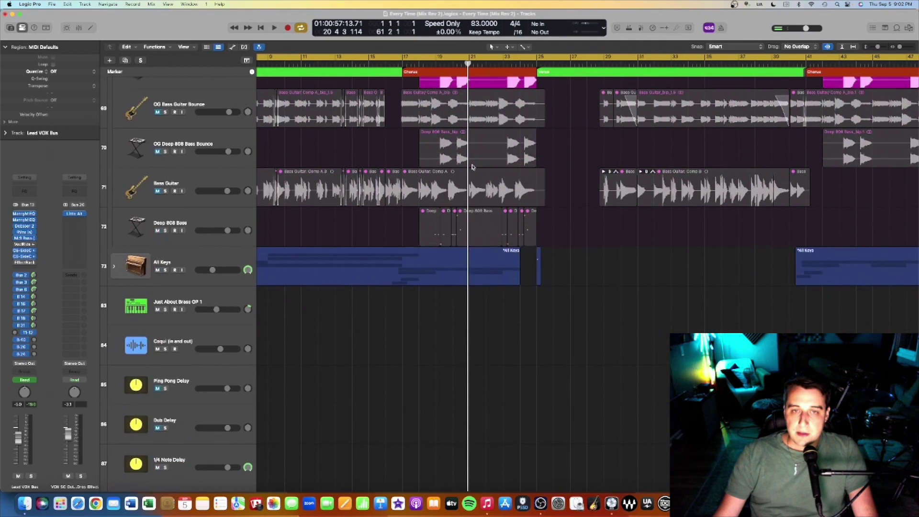
{"action": "scroll", "coordinate": [471, 166], "scroll_direction": "up", "scroll_amount": 2}
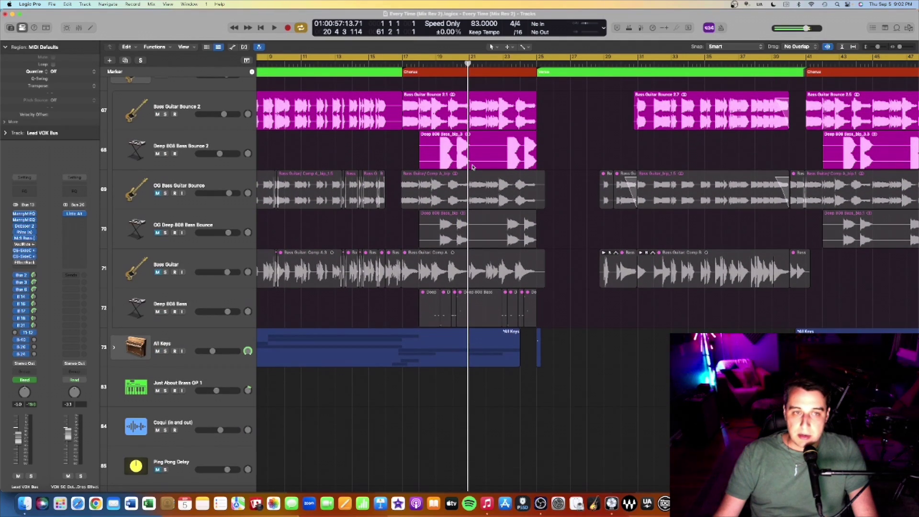
{"action": "scroll", "coordinate": [472, 167], "scroll_direction": "up", "scroll_amount": 2}
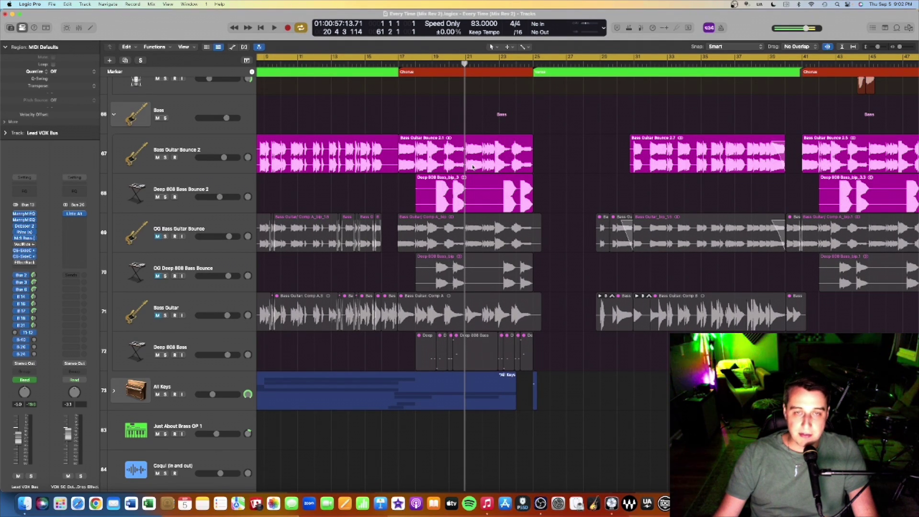
{"action": "scroll", "coordinate": [472, 167], "scroll_direction": "down", "scroll_amount": 5}
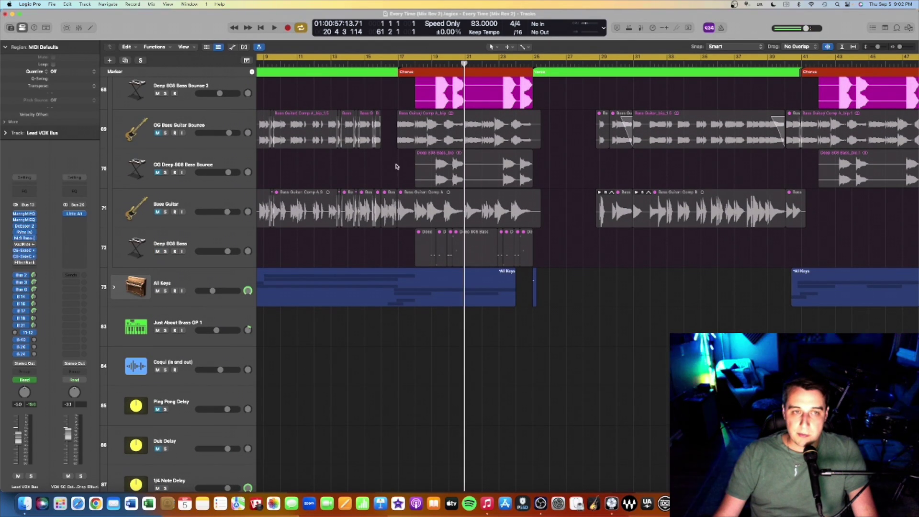
{"action": "scroll", "coordinate": [424, 167], "scroll_direction": "up", "scroll_amount": 7}
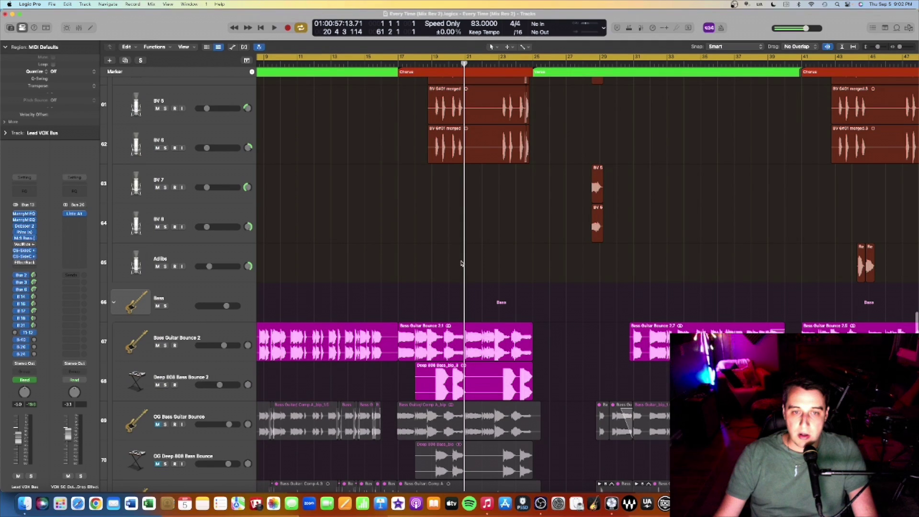
{"action": "scroll", "coordinate": [461, 263], "scroll_direction": "down", "scroll_amount": 2}
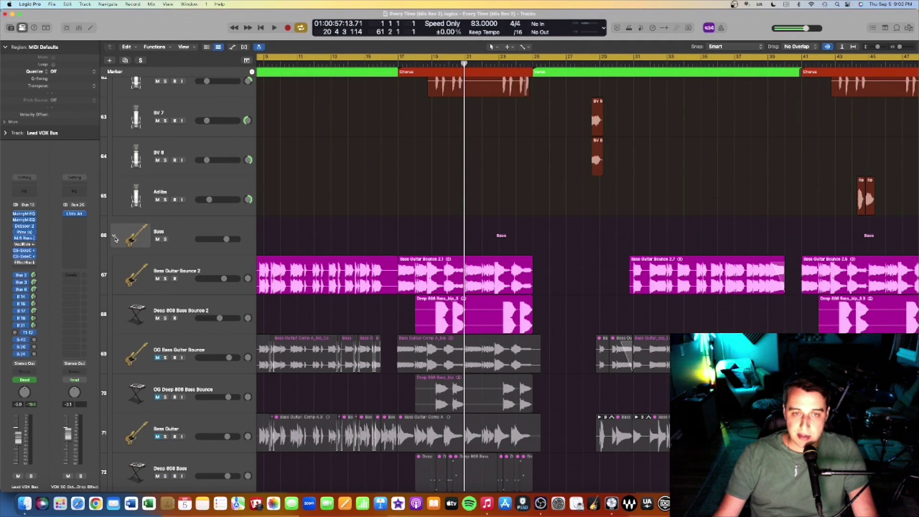
{"action": "left_click", "coordinate": [114, 237]}
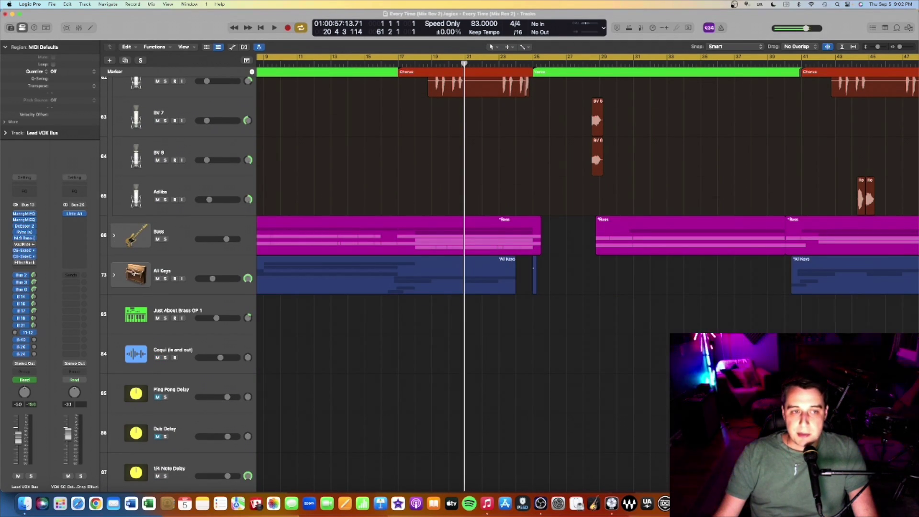
{"action": "left_click", "coordinate": [114, 275]}
Step: Play from just before bar 17 with 7th Player_bip soloed, then stop and unsolo it
{"action": "scroll", "coordinate": [435, 228], "scroll_direction": "down", "scroll_amount": 6}
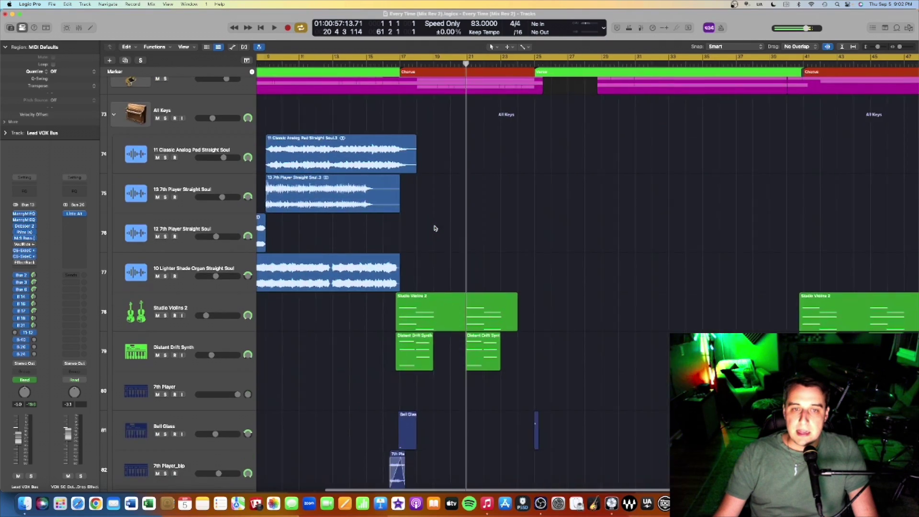
{"action": "scroll", "coordinate": [434, 228], "scroll_direction": "up", "scroll_amount": 3}
{"action": "scroll", "coordinate": [434, 228], "scroll_direction": "left", "scroll_amount": 3}
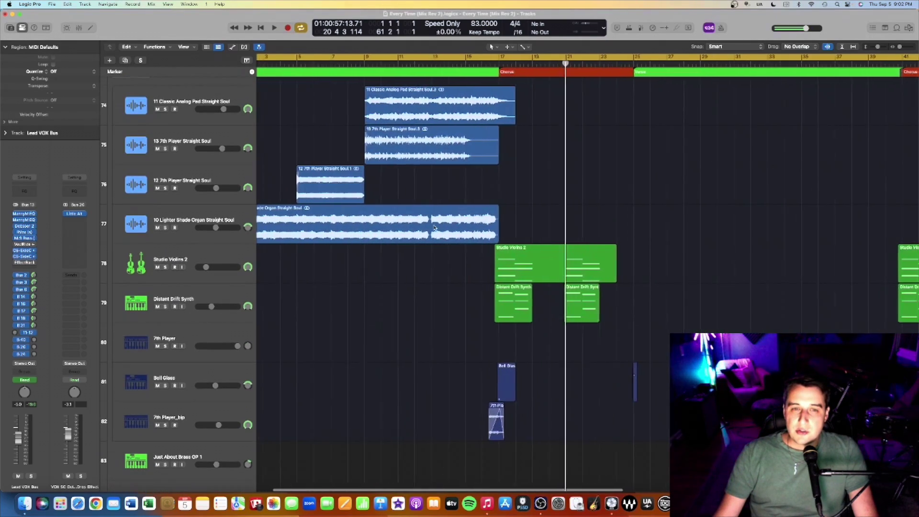
{"action": "scroll", "coordinate": [433, 229], "scroll_direction": "down", "scroll_amount": 3}
{"action": "scroll", "coordinate": [434, 228], "scroll_direction": "up", "scroll_amount": 4}
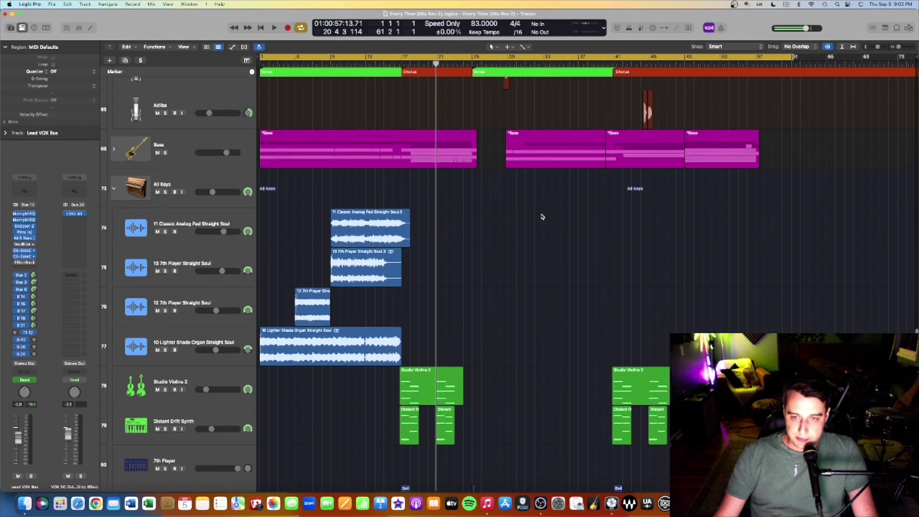
{"action": "scroll", "coordinate": [541, 217], "scroll_direction": "down", "scroll_amount": 5}
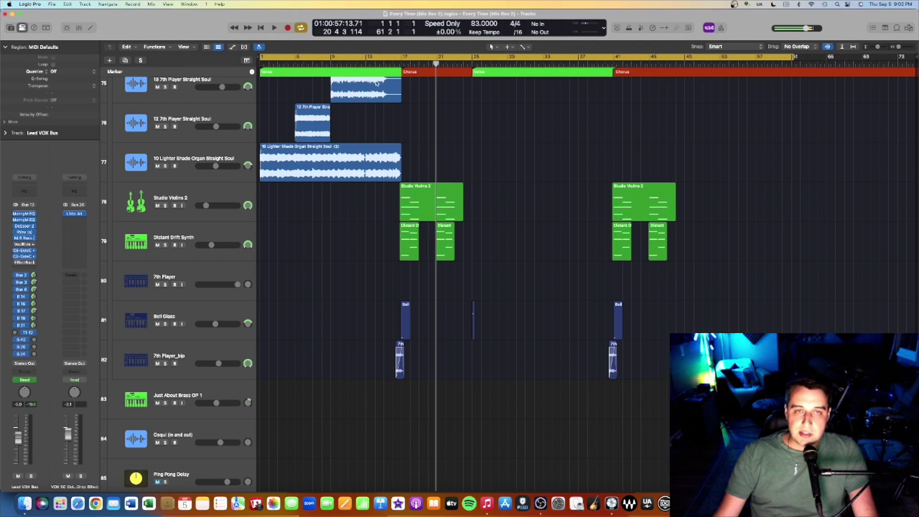
{"action": "left_click", "coordinate": [391, 64]}
{"action": "key", "text": "space"}
{"action": "scroll", "coordinate": [168, 356], "scroll_direction": "down", "scroll_amount": 1}
{"action": "left_click", "coordinate": [166, 355]}
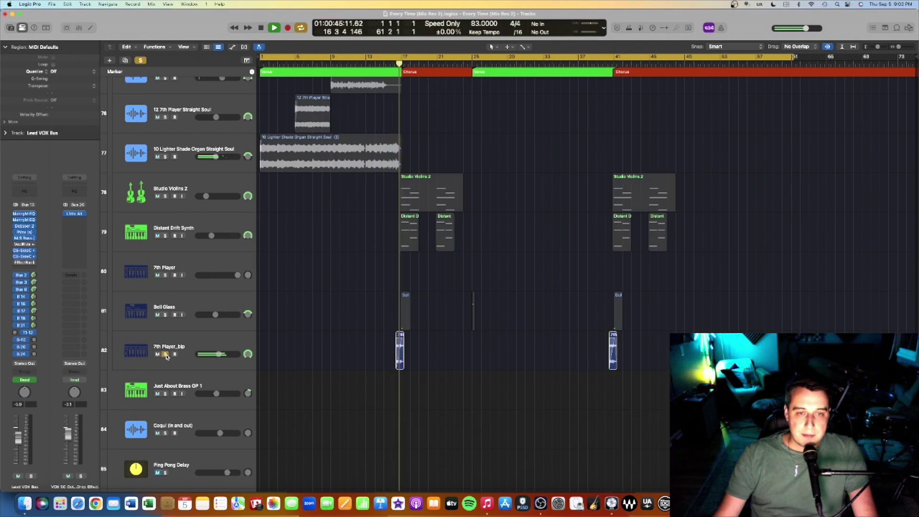
{"action": "key", "text": "space"}
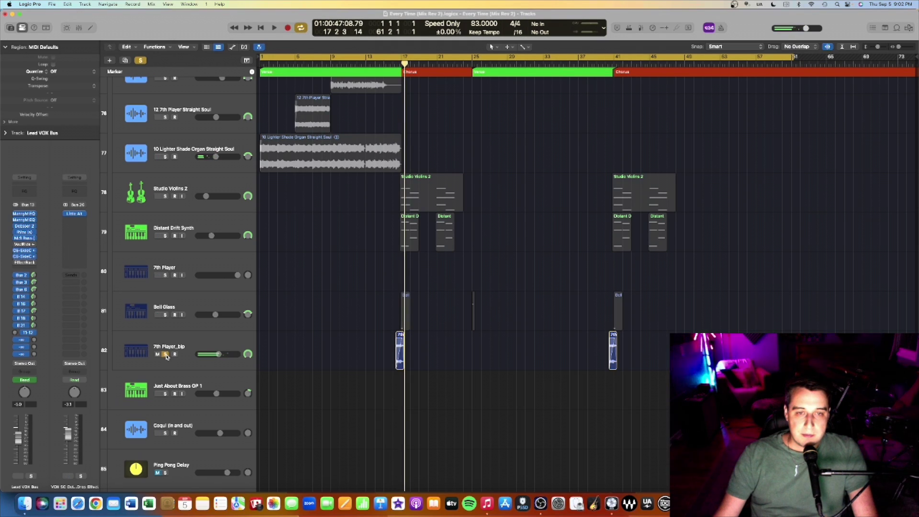
{"action": "key", "text": "s"}
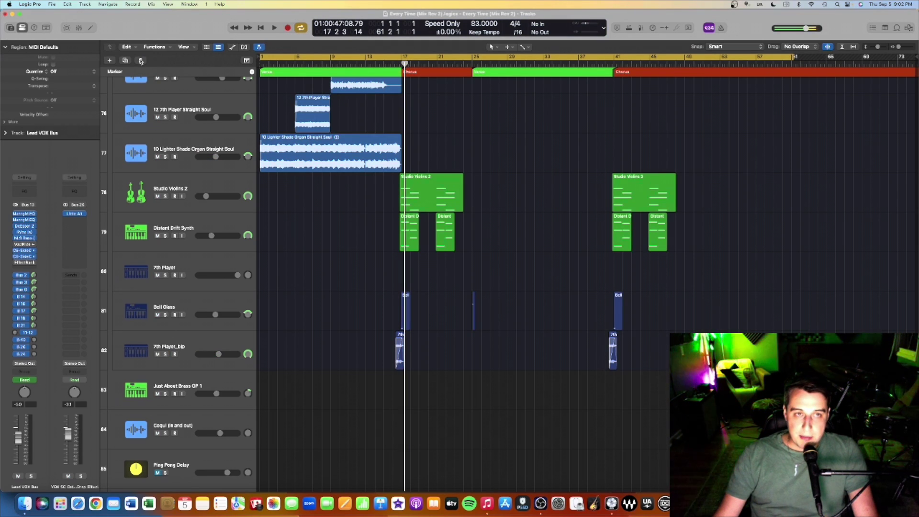
Step: Solo Bell Glass with 7th Player_bip, replay from bar 17, then clear the solos
{"action": "left_click", "coordinate": [140, 61]}
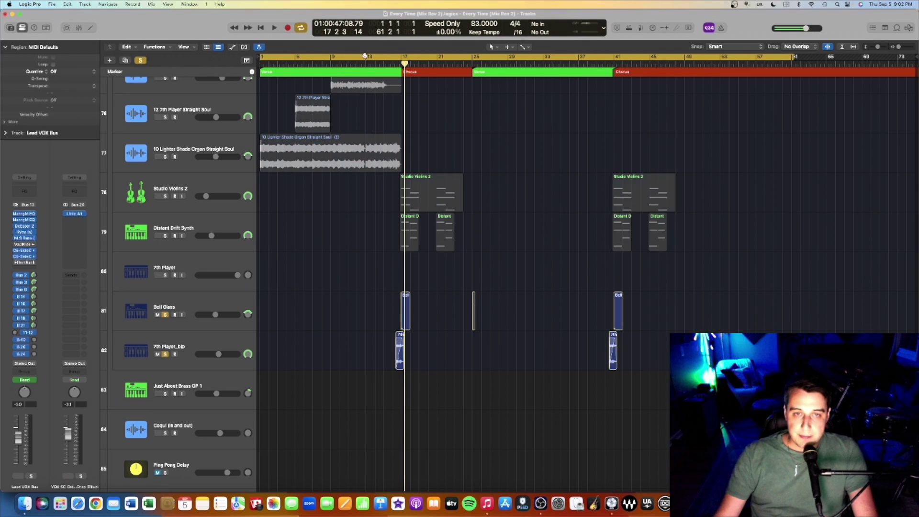
{"action": "left_click", "coordinate": [397, 63]}
{"action": "key", "text": "space"}
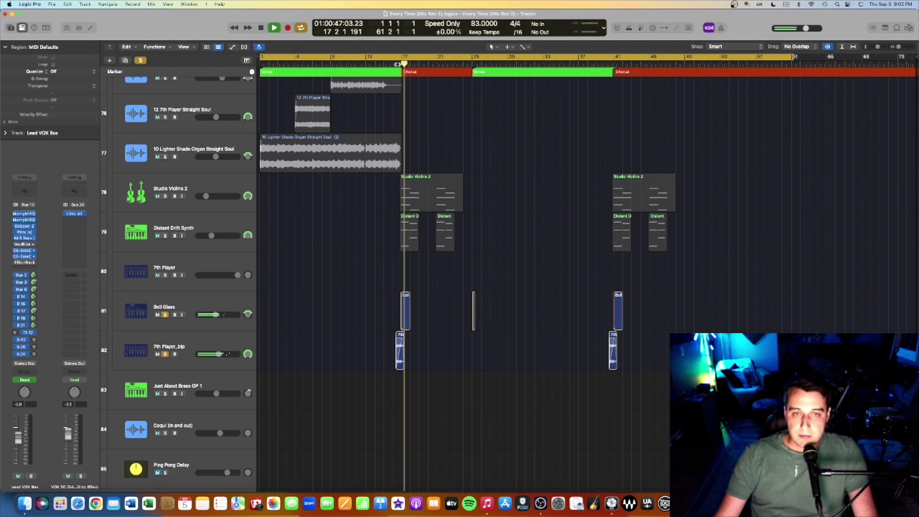
{"action": "key", "text": "space"}
{"action": "left_click", "coordinate": [140, 60]}
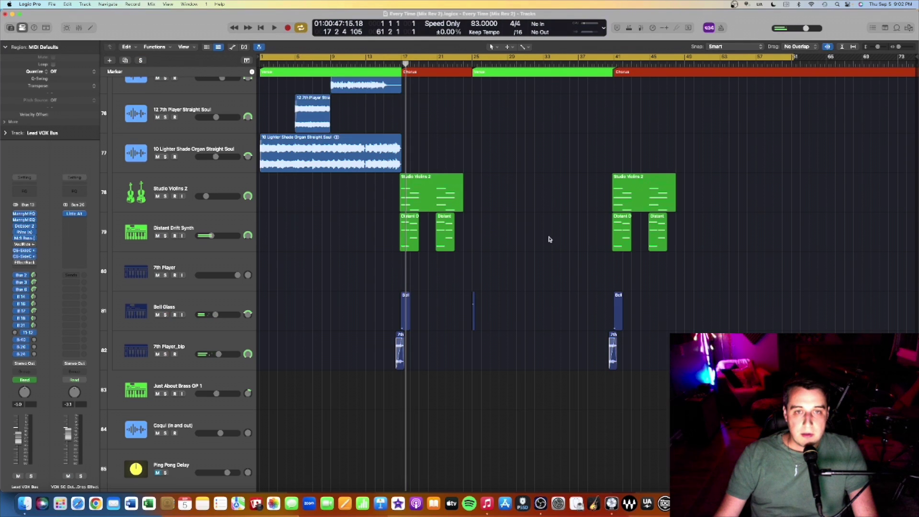
{"action": "scroll", "coordinate": [578, 262], "scroll_direction": "up", "scroll_amount": 2}
Step: Place the playhead at bar 49 and scroll up to Lead VOX Bus and Main Hook Option
{"action": "scroll", "coordinate": [577, 262], "scroll_direction": "down", "scroll_amount": 5}
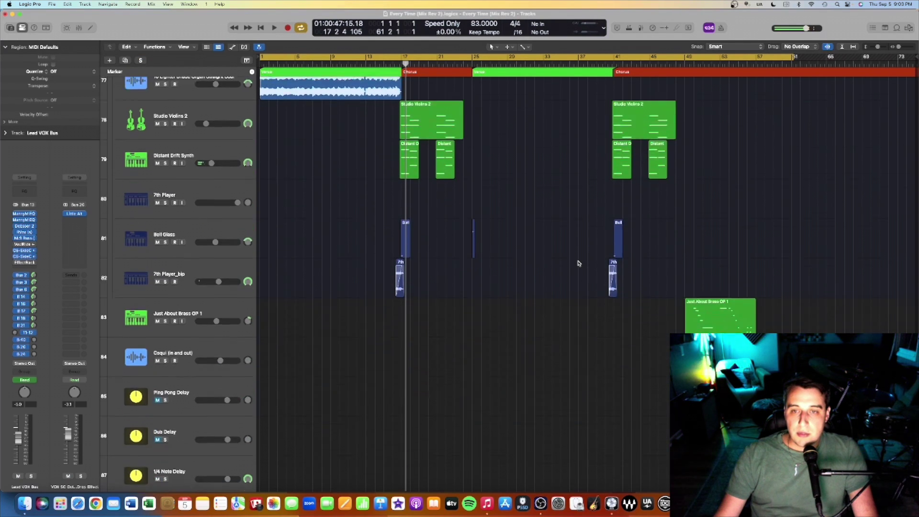
{"action": "scroll", "coordinate": [625, 268], "scroll_direction": "down", "scroll_amount": 3}
{"action": "scroll", "coordinate": [626, 268], "scroll_direction": "up", "scroll_amount": 4}
{"action": "scroll", "coordinate": [628, 268], "scroll_direction": "up", "scroll_amount": 1}
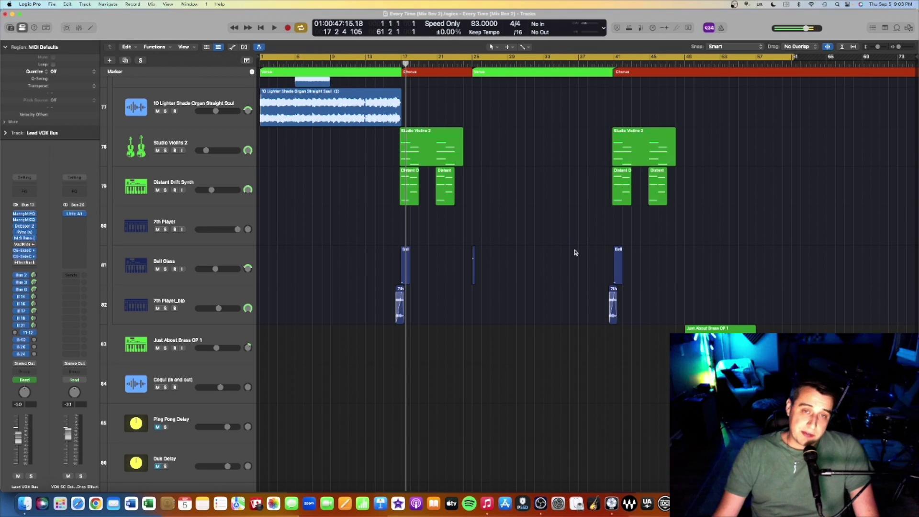
{"action": "scroll", "coordinate": [574, 252], "scroll_direction": "up", "scroll_amount": 20}
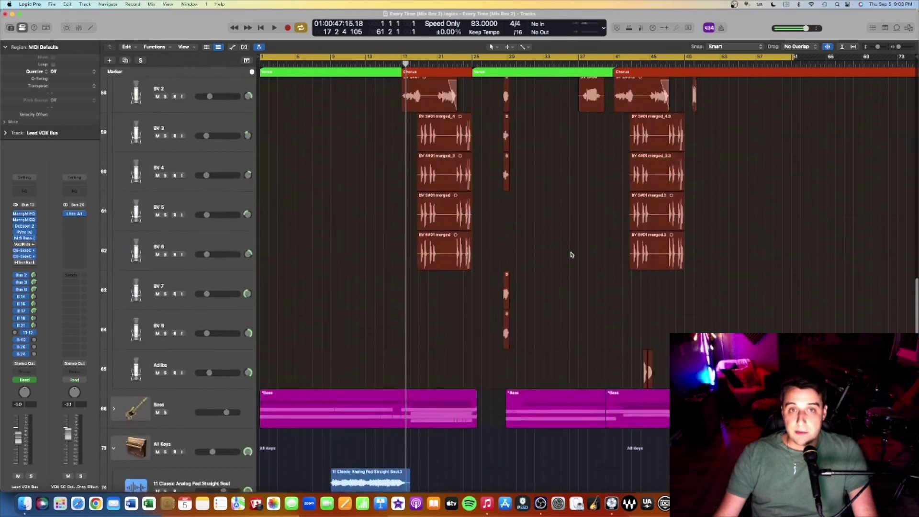
{"action": "scroll", "coordinate": [570, 255], "scroll_direction": "down", "scroll_amount": 12}
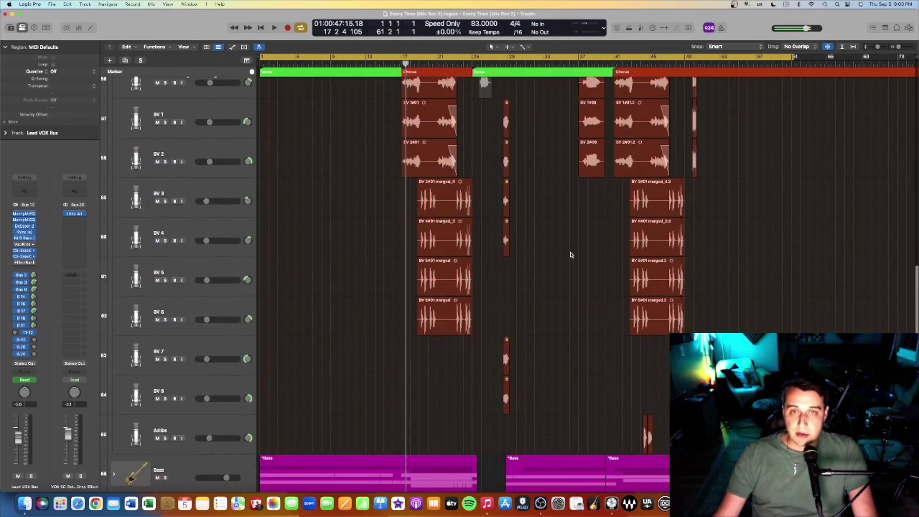
{"action": "scroll", "coordinate": [570, 255], "scroll_direction": "down", "scroll_amount": 5}
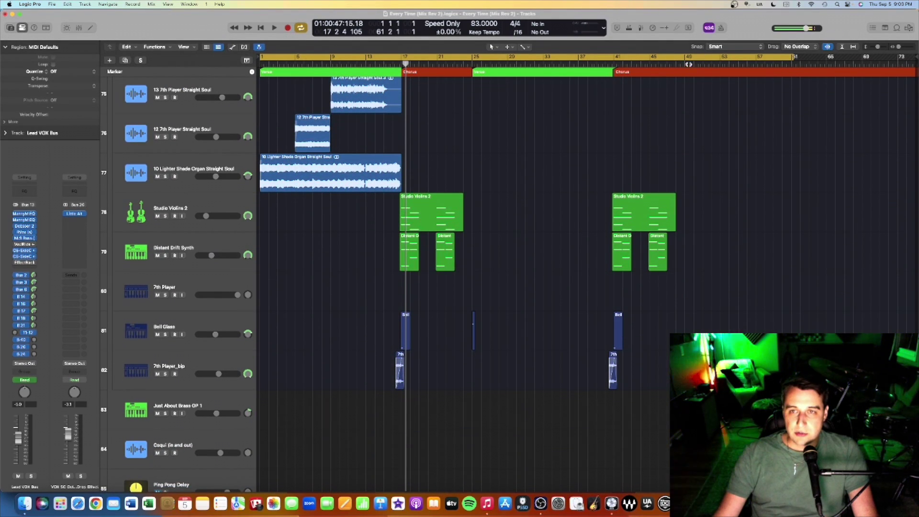
{"action": "left_click", "coordinate": [684, 64]}
{"action": "scroll", "coordinate": [688, 88], "scroll_direction": "up", "scroll_amount": 15}
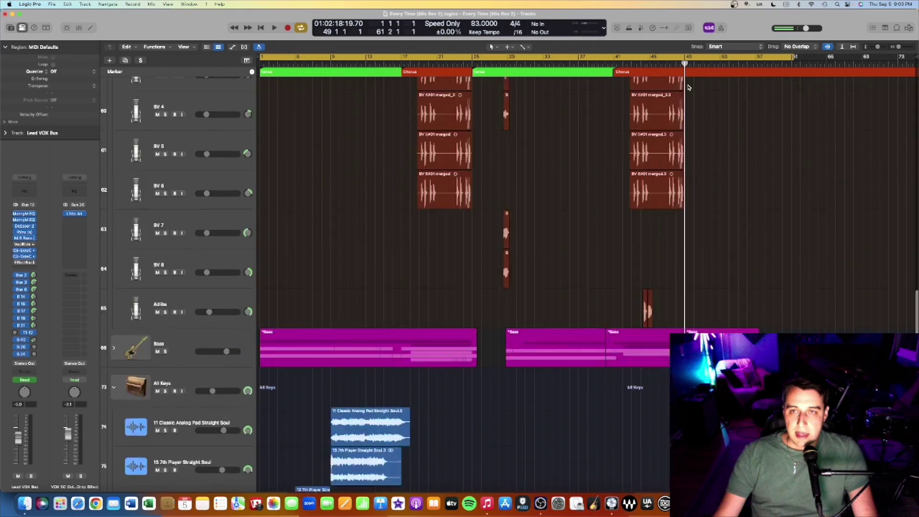
{"action": "scroll", "coordinate": [687, 88], "scroll_direction": "up", "scroll_amount": 20}
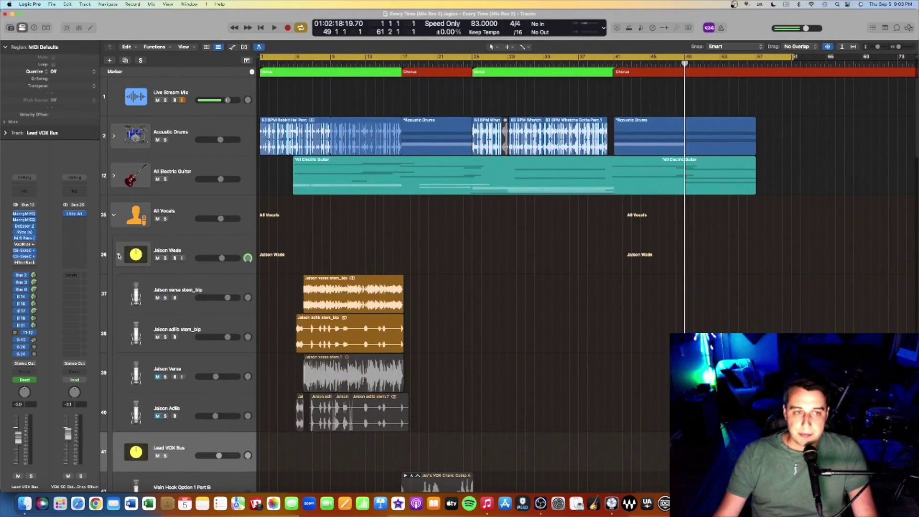
{"action": "left_click", "coordinate": [119, 253]}
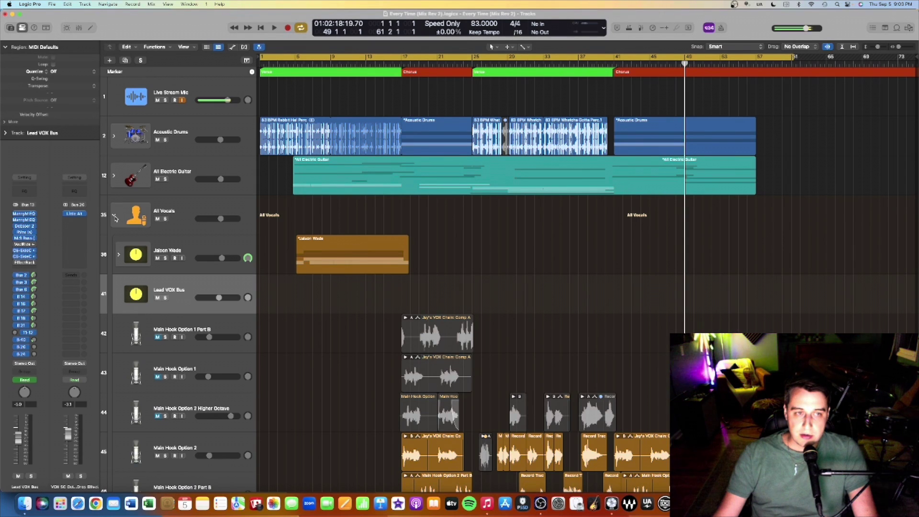
{"action": "left_click", "coordinate": [114, 216]}
{"action": "left_click", "coordinate": [114, 177]}
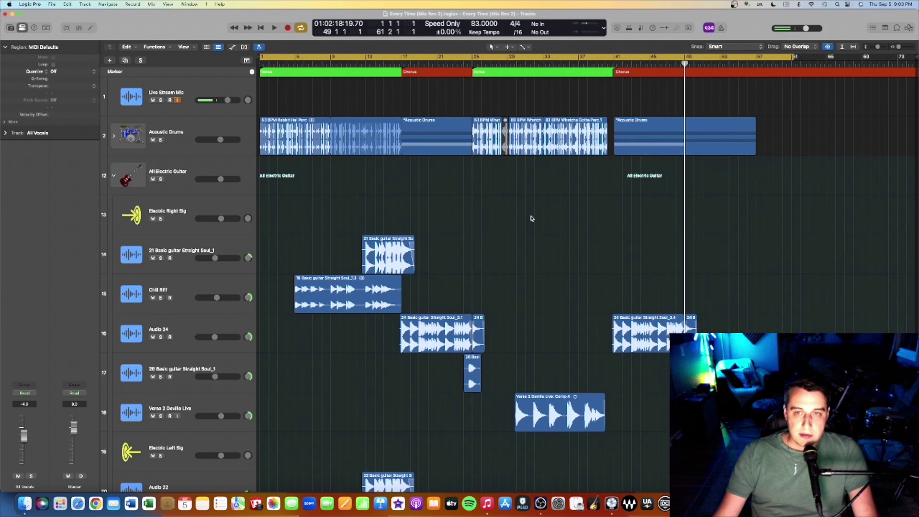
{"action": "scroll", "coordinate": [638, 250], "scroll_direction": "down", "scroll_amount": 5}
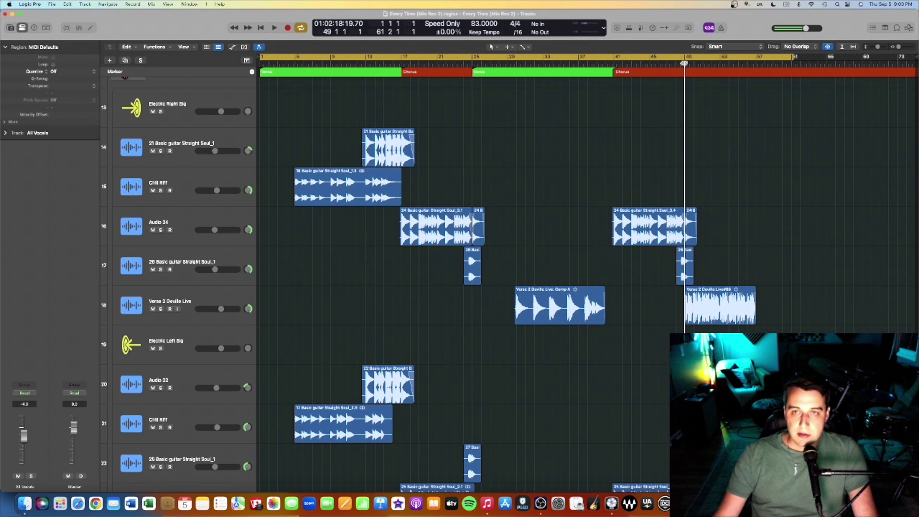
Step: Play through the guitar tracks, stop, and return the playhead to bar 49
{"action": "key", "text": "space"}
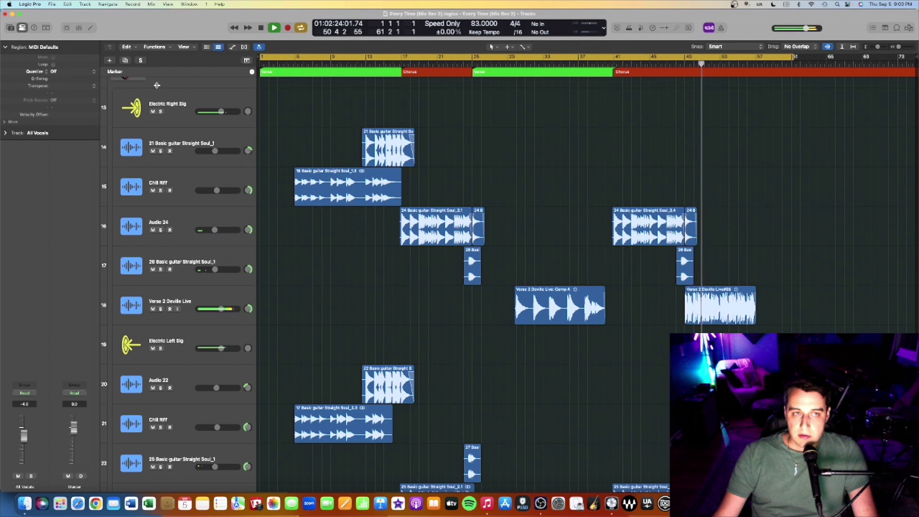
{"action": "scroll", "coordinate": [159, 110], "scroll_direction": "up", "scroll_amount": 1}
{"action": "scroll", "coordinate": [797, 281], "scroll_direction": "down", "scroll_amount": 3}
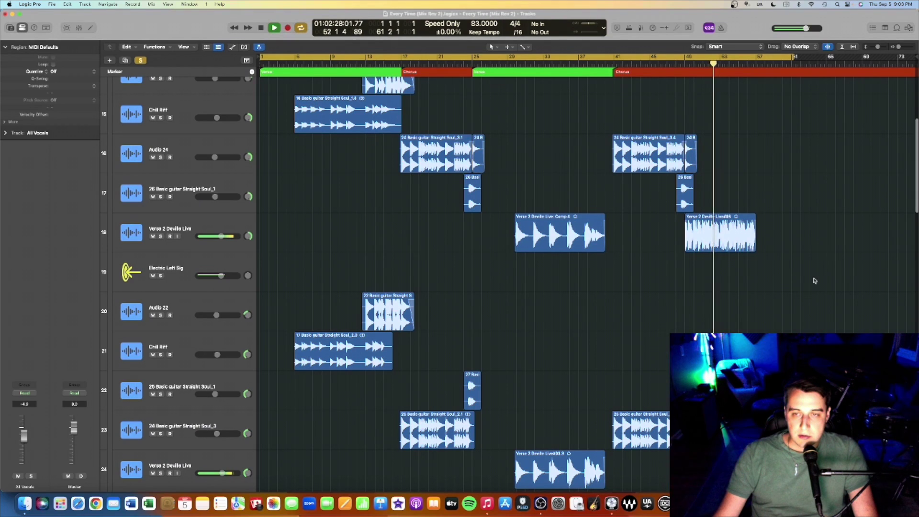
{"action": "scroll", "coordinate": [792, 278], "scroll_direction": "down", "scroll_amount": 5}
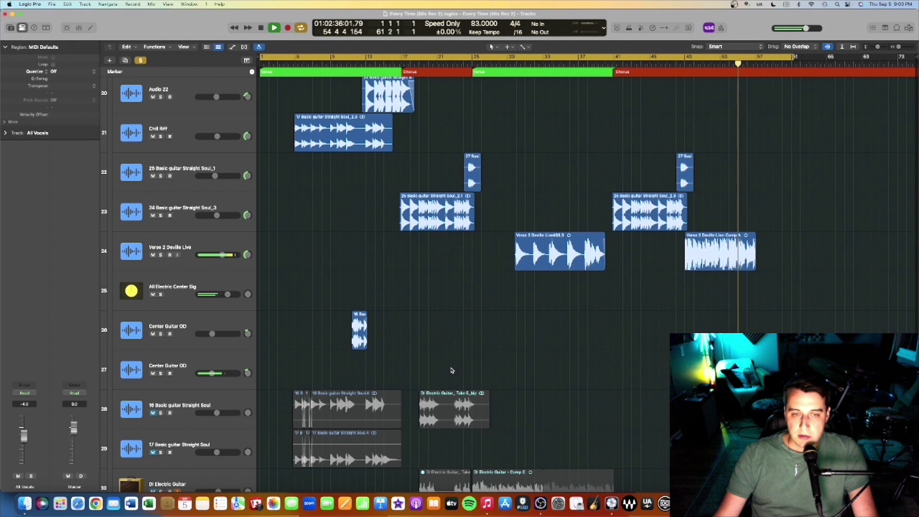
{"action": "scroll", "coordinate": [452, 370], "scroll_direction": "down", "scroll_amount": 3}
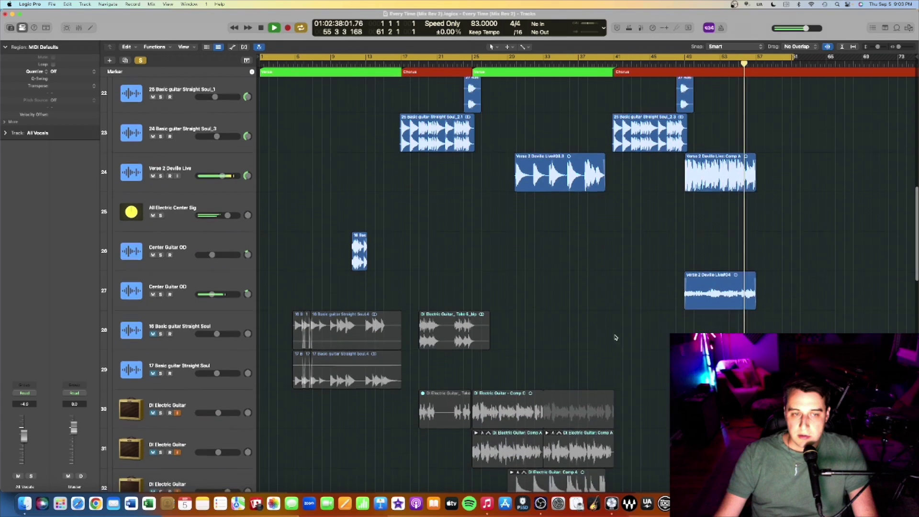
{"action": "left_click", "coordinate": [141, 61]}
{"action": "key", "text": "space"}
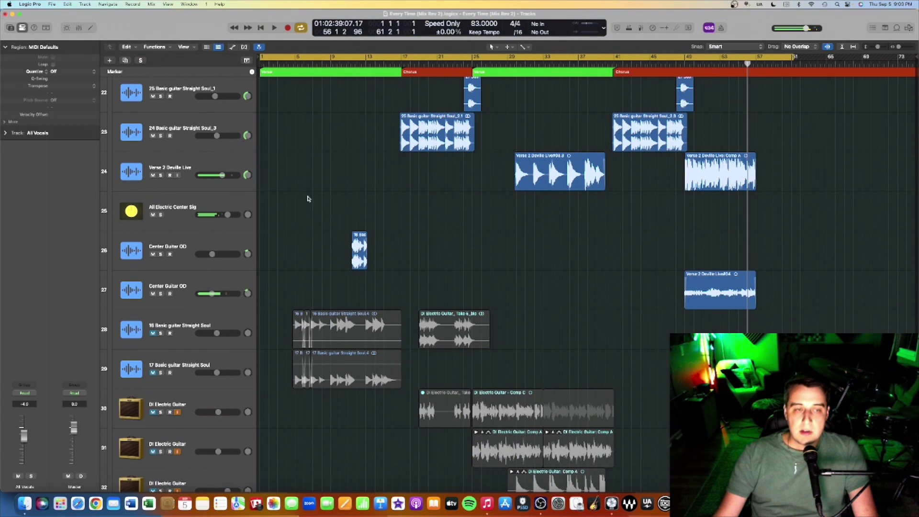
{"action": "left_click", "coordinate": [690, 63]}
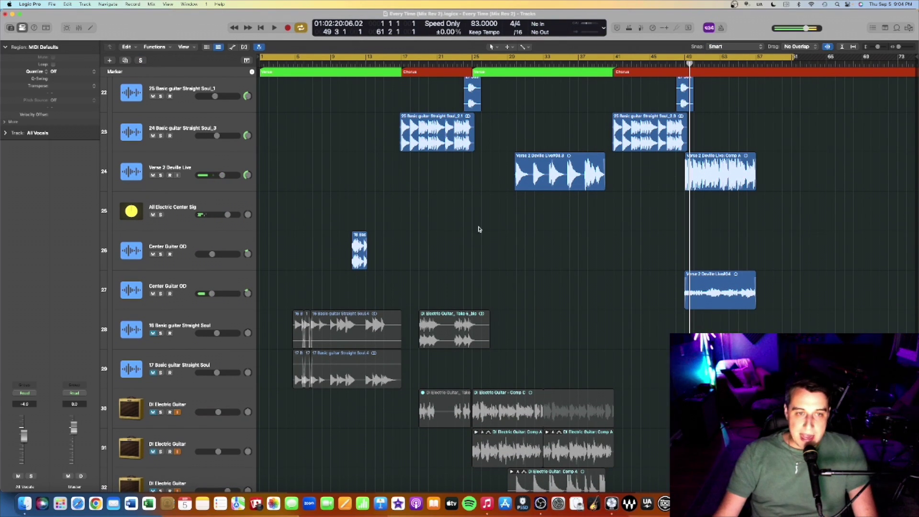
{"action": "mouse_move", "coordinate": [248, 295]}
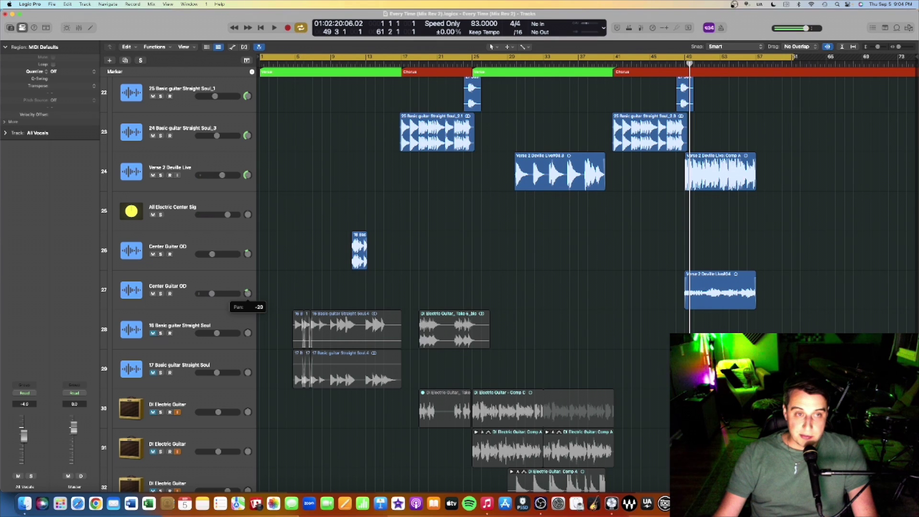
{"action": "scroll", "coordinate": [572, 300], "scroll_direction": "down", "scroll_amount": 20}
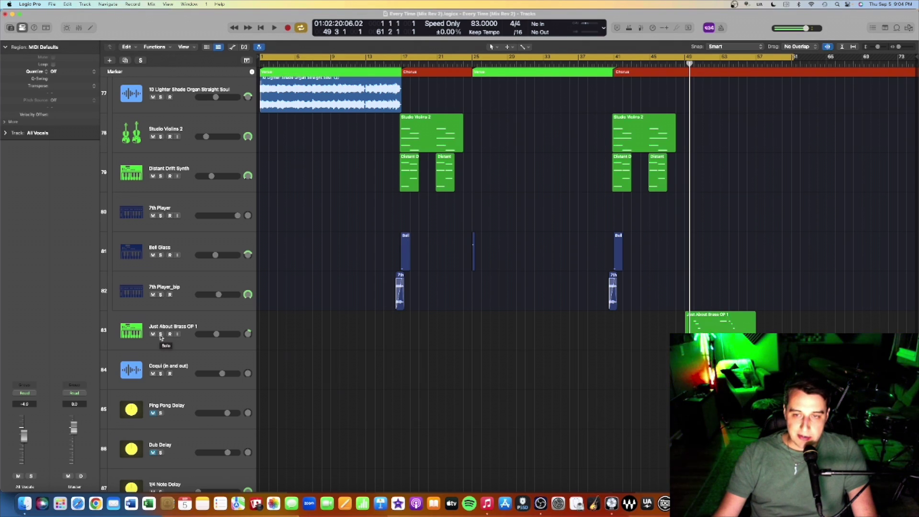
Step: Solo Just About Brass OP 1, play it from around bar 50, then unsolo it
{"action": "left_click", "coordinate": [160, 334]}
{"action": "left_click", "coordinate": [698, 58]}
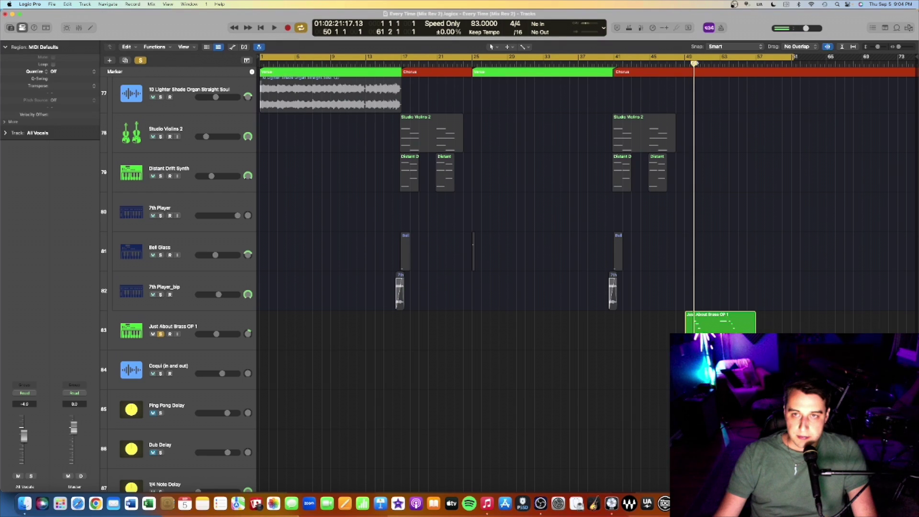
{"action": "scroll", "coordinate": [697, 61], "scroll_direction": "down", "scroll_amount": 1}
{"action": "key", "text": "space"}
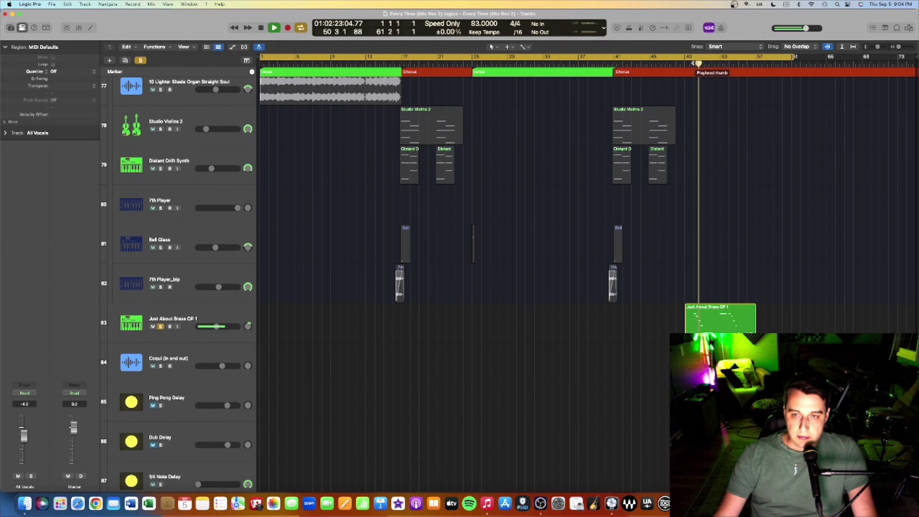
{"action": "left_click", "coordinate": [160, 326]}
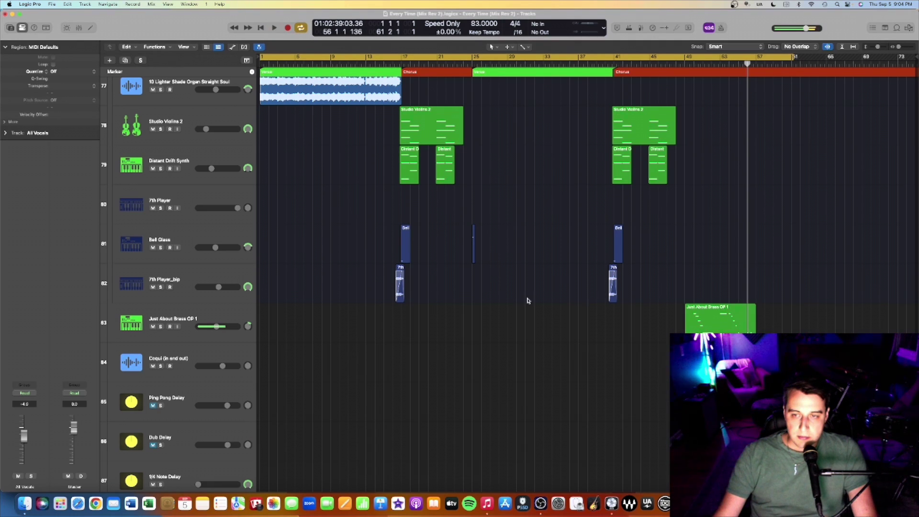
{"action": "scroll", "coordinate": [667, 311], "scroll_direction": "down", "scroll_amount": 3}
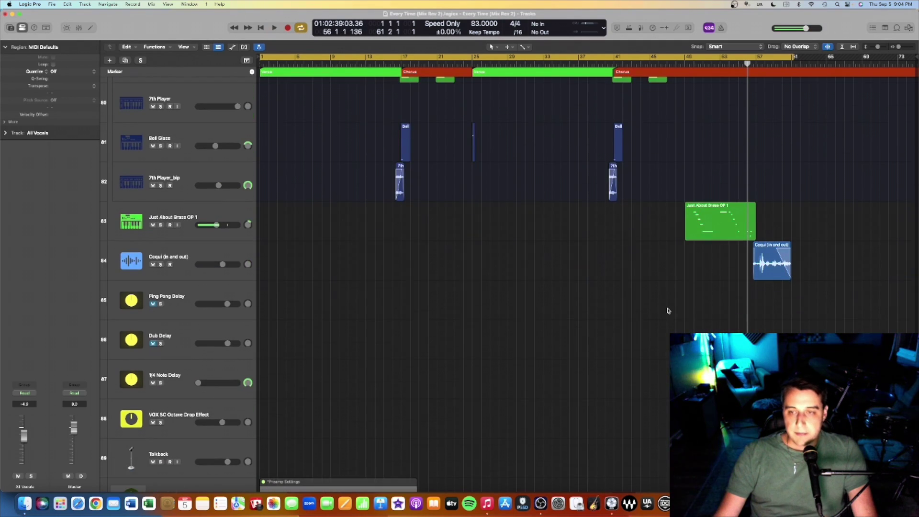
Step: Select the Coqui (in and out) track, review its Channel EQ, close it and resume playback
{"action": "left_click", "coordinate": [208, 247]}
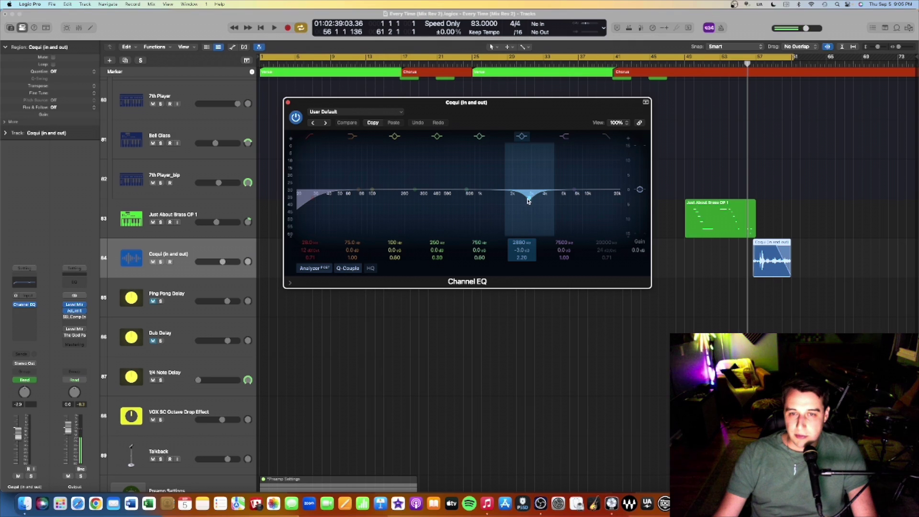
{"action": "left_click", "coordinate": [287, 102]}
{"action": "key", "text": "space"}
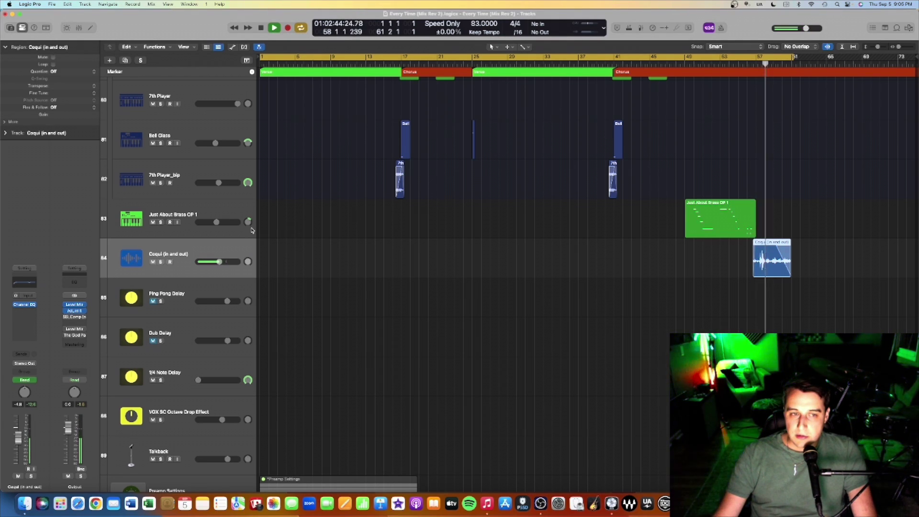
Step: Scroll through the track list during playback and stop once the cycle wraps to bar 1
{"action": "scroll", "coordinate": [336, 213], "scroll_direction": "up", "scroll_amount": 20}
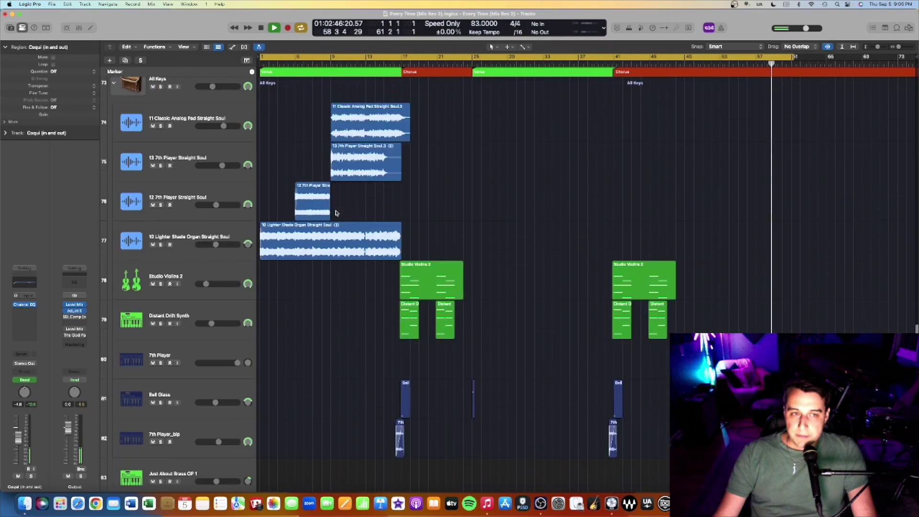
{"action": "scroll", "coordinate": [336, 213], "scroll_direction": "up", "scroll_amount": 3}
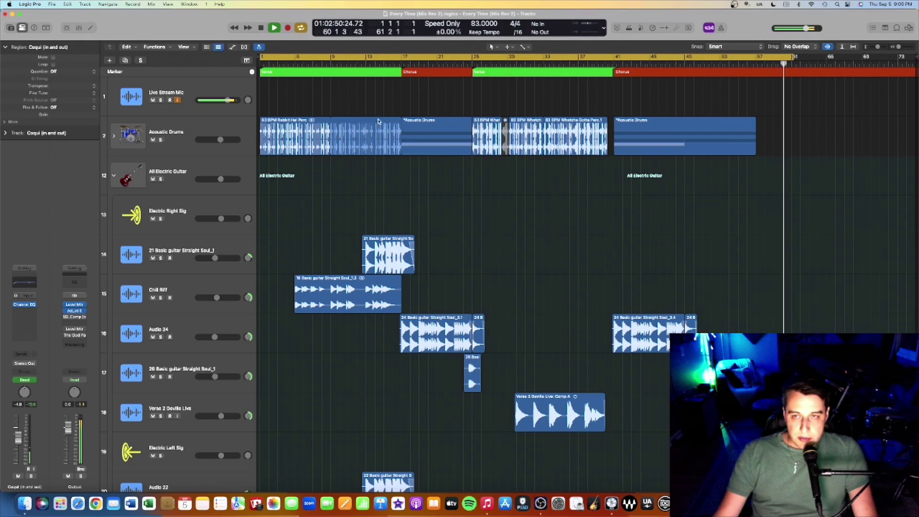
{"action": "scroll", "coordinate": [487, 138], "scroll_direction": "down", "scroll_amount": 10}
{"action": "scroll", "coordinate": [487, 138], "scroll_direction": "down", "scroll_amount": 20}
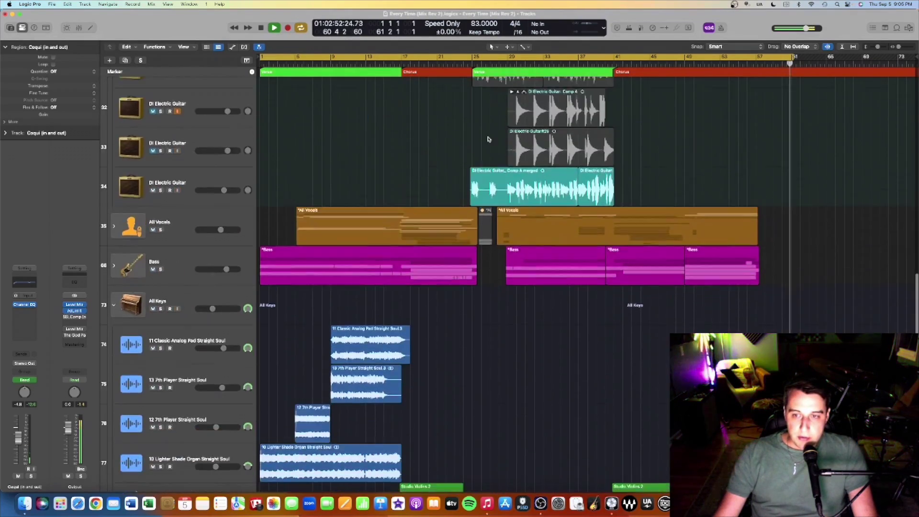
{"action": "key", "text": "space"}
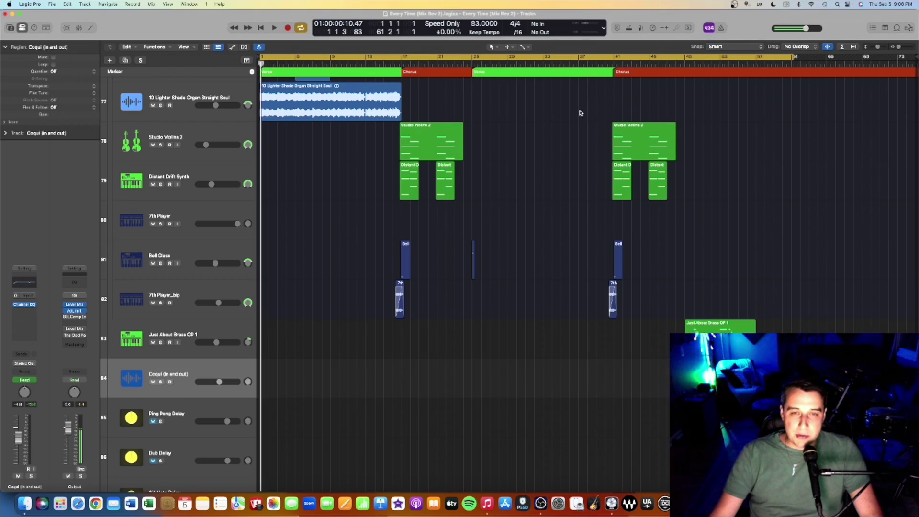
Step: Collapse the All Electric Guitar and All Keys folder stacks
{"action": "scroll", "coordinate": [582, 113], "scroll_direction": "up", "scroll_amount": 20}
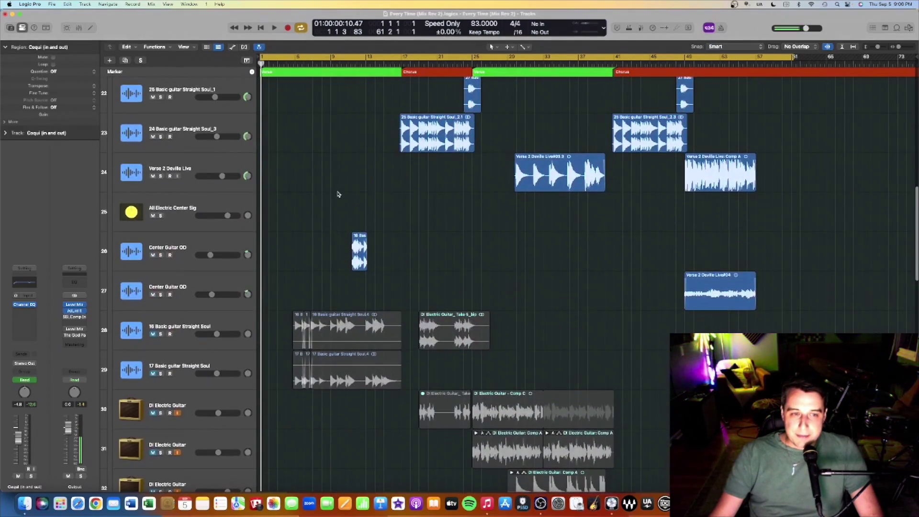
{"action": "scroll", "coordinate": [338, 194], "scroll_direction": "up", "scroll_amount": 10}
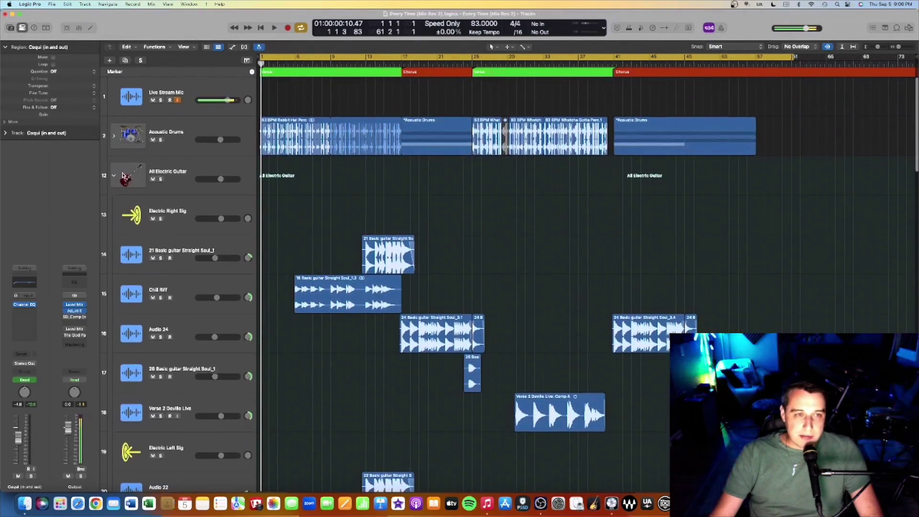
{"action": "left_click", "coordinate": [113, 175]}
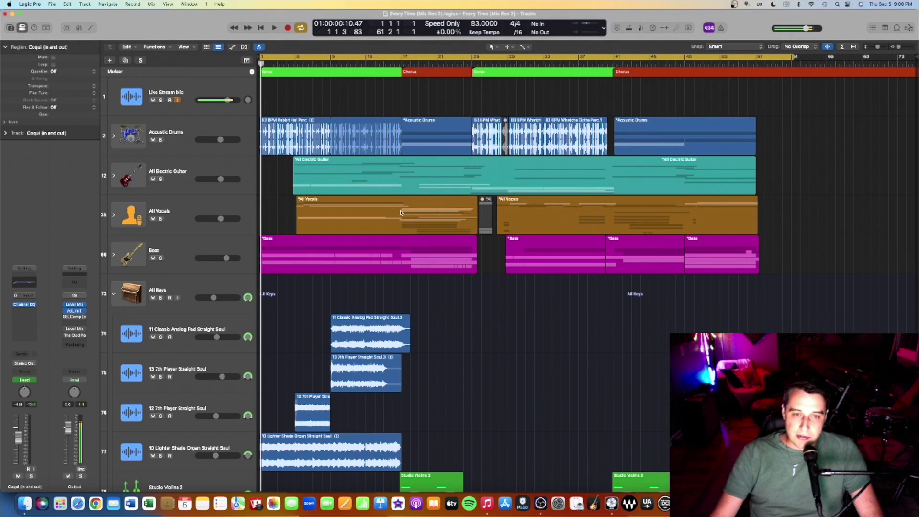
{"action": "scroll", "coordinate": [401, 213], "scroll_direction": "down", "scroll_amount": 15}
{"action": "scroll", "coordinate": [400, 212], "scroll_direction": "up", "scroll_amount": 20}
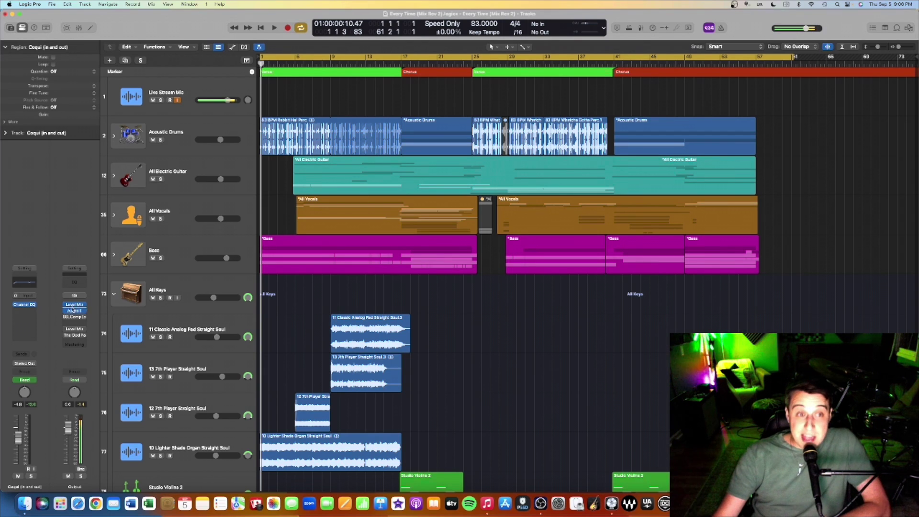
{"action": "left_click", "coordinate": [114, 294]}
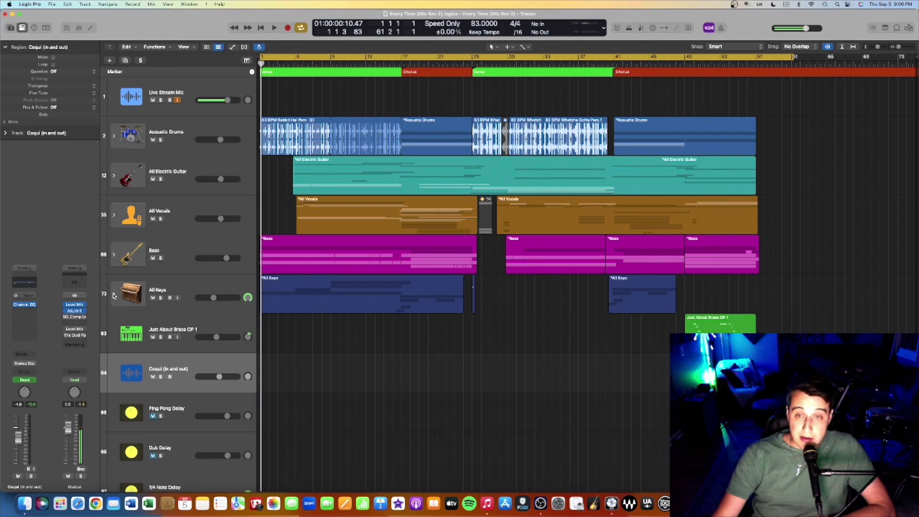